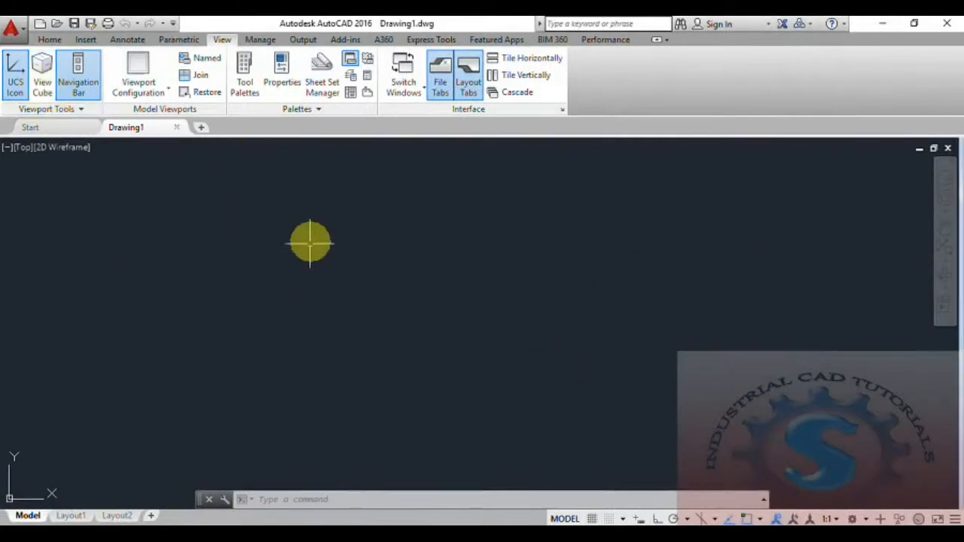
# - Show the ViewCube in the drawing area and expand the Action Recorder to view its action tree
pyautogui.click(42, 79)
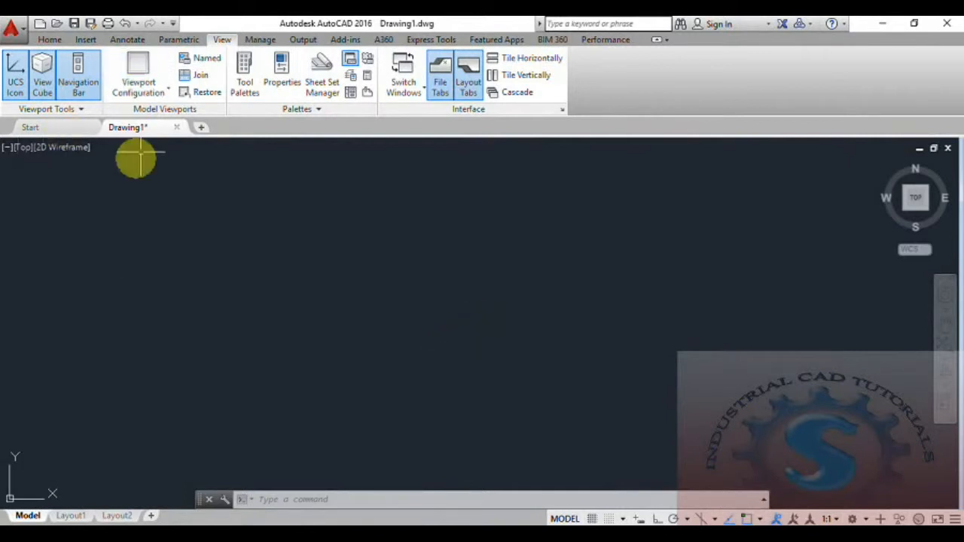
pyautogui.click(262, 42)
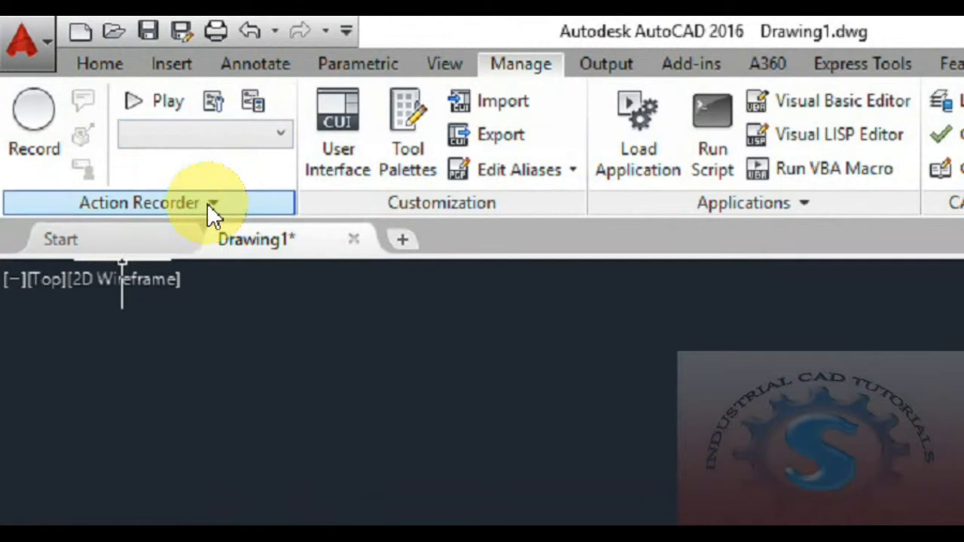
pyautogui.click(213, 204)
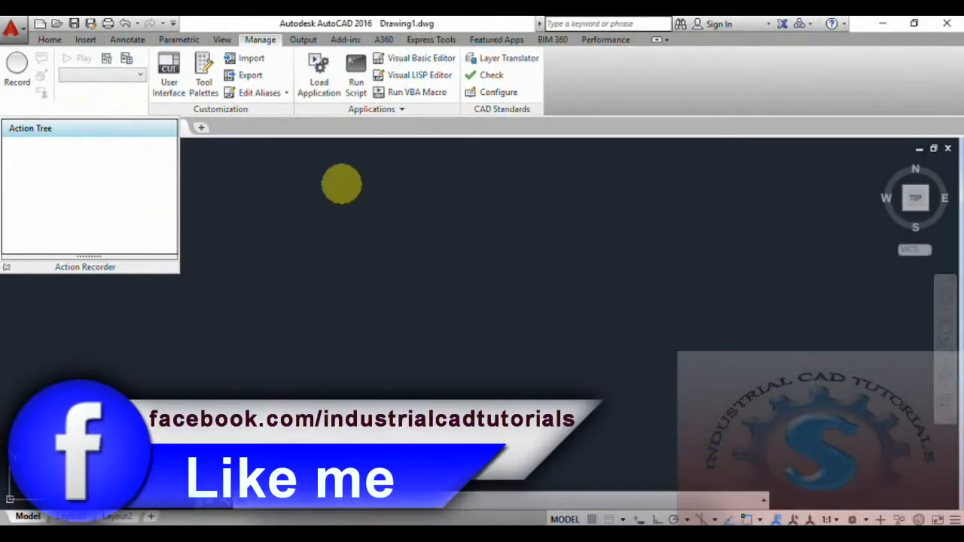
pyautogui.click(342, 184)
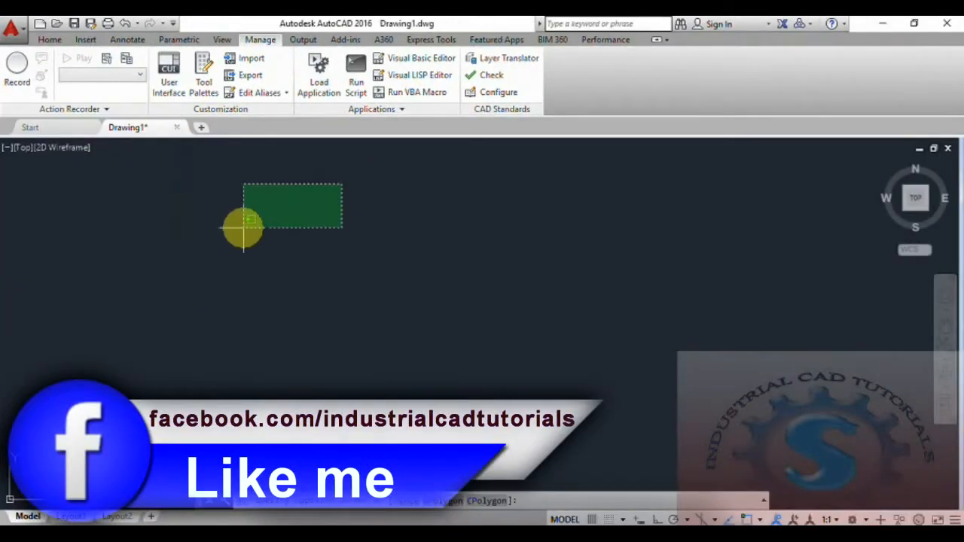
pyautogui.press('Escape')
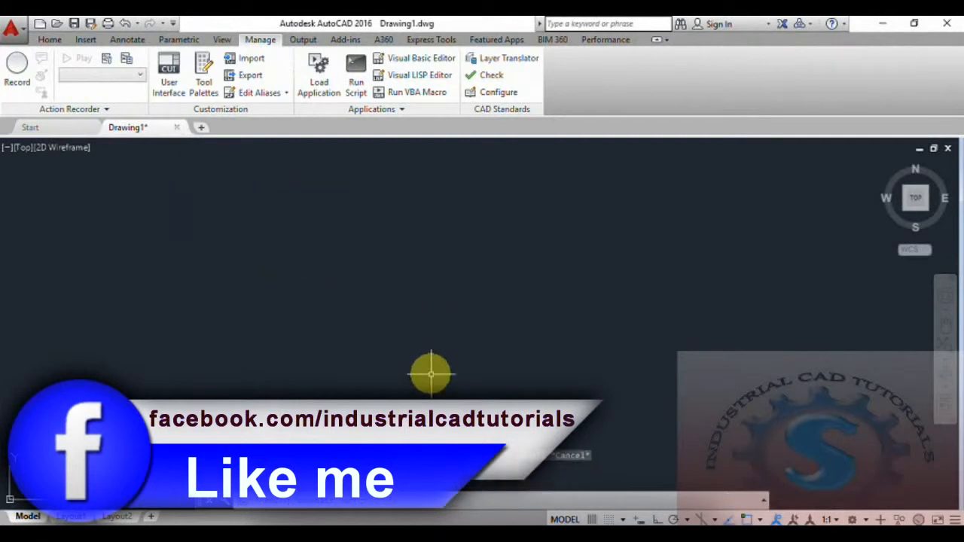
# - Draw a rectangle by dimensions, 100 long and 50 wide, in the middle of the drawing area
pyautogui.write('REC')
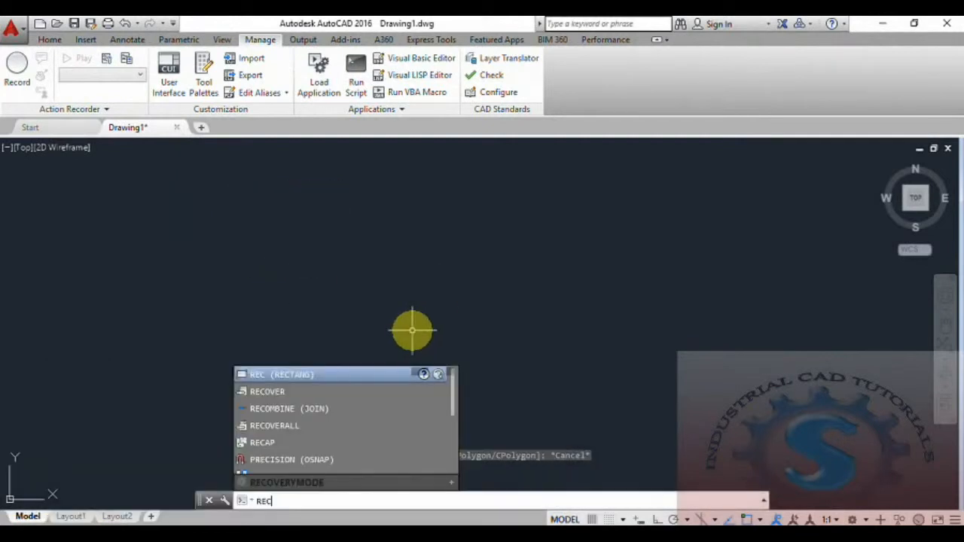
pyautogui.press('Return')
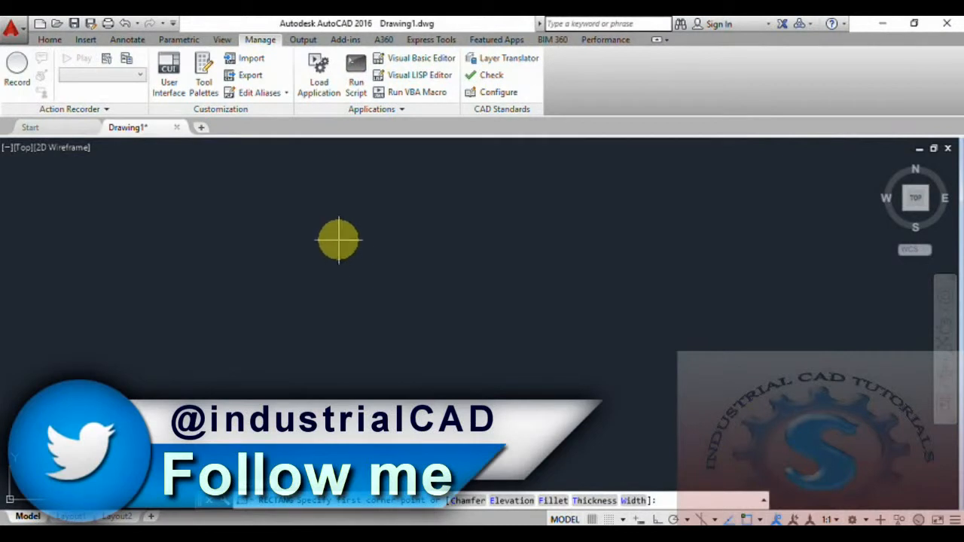
pyautogui.click(334, 240)
pyautogui.write('d')
pyautogui.press('Return')
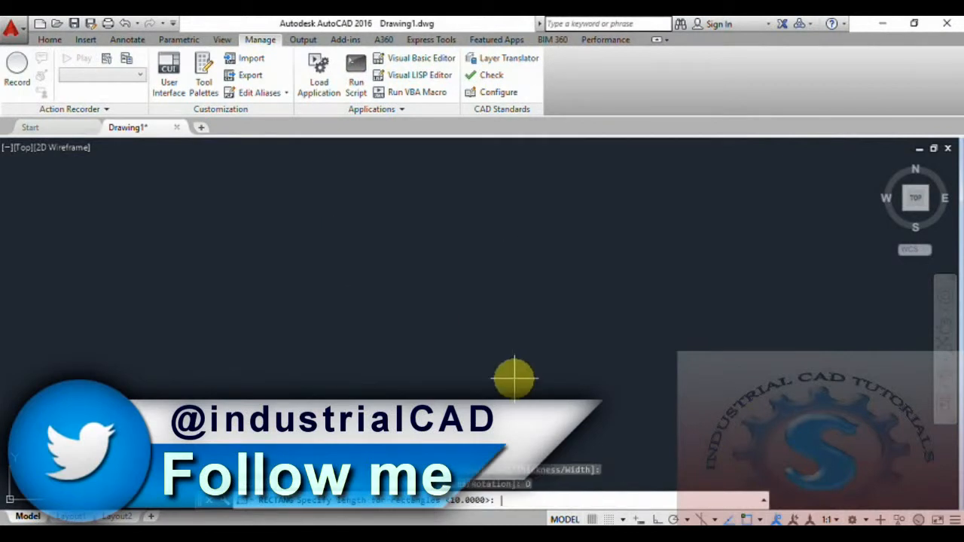
pyautogui.write('10')
pyautogui.press('Return')
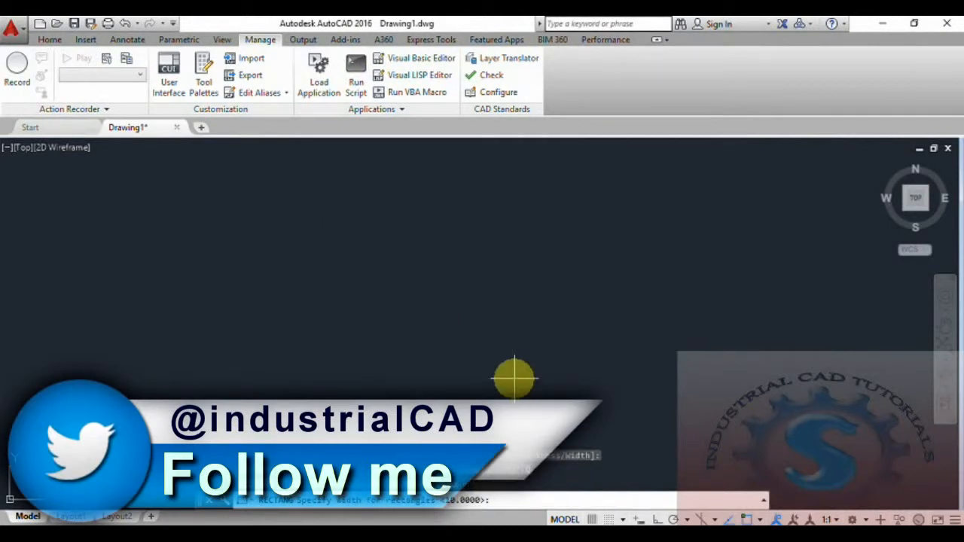
pyautogui.write('50')
pyautogui.press('Return')
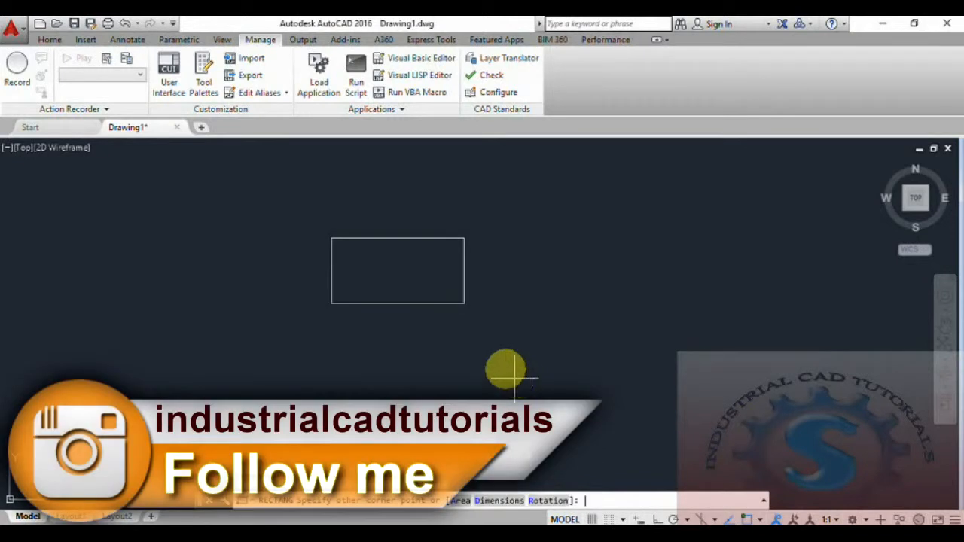
pyautogui.click(476, 312)
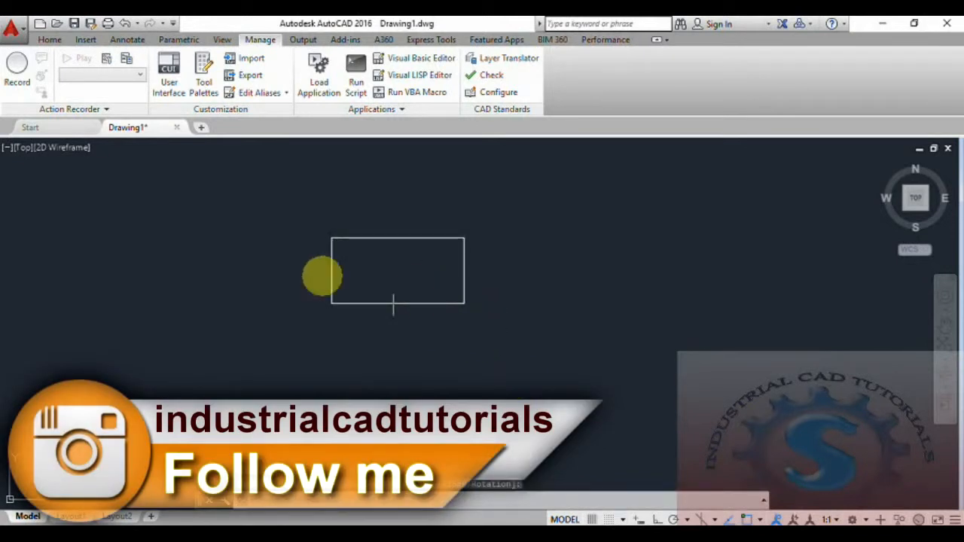
# - Check the Action Recorder's action tree for recorded actions
pyautogui.click(97, 113)
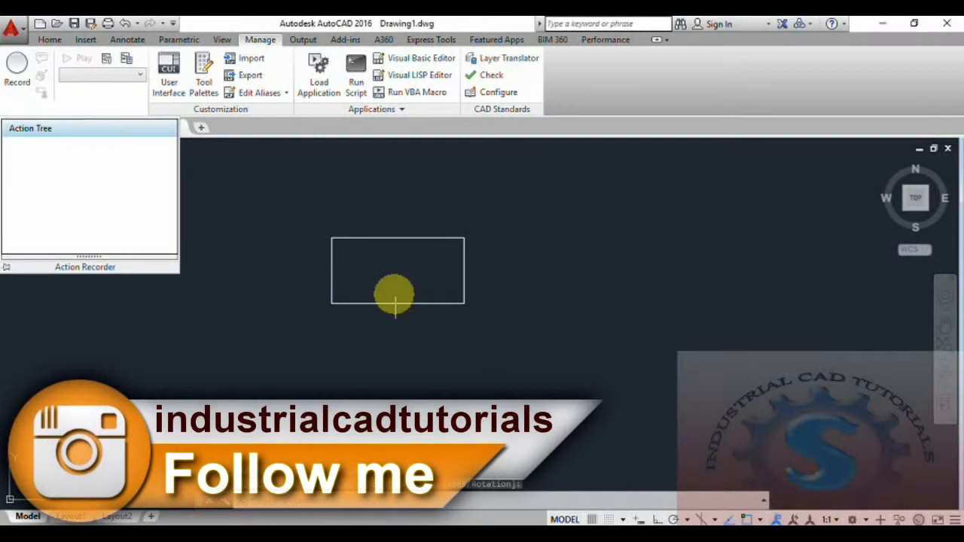
pyautogui.press('Escape')
pyautogui.press('Escape')
# - Draw a circle with a diameter of 30 at the centre of the rectangle
pyautogui.moveTo(402, 292); pyautogui.dragTo(410, 315, button='middle')
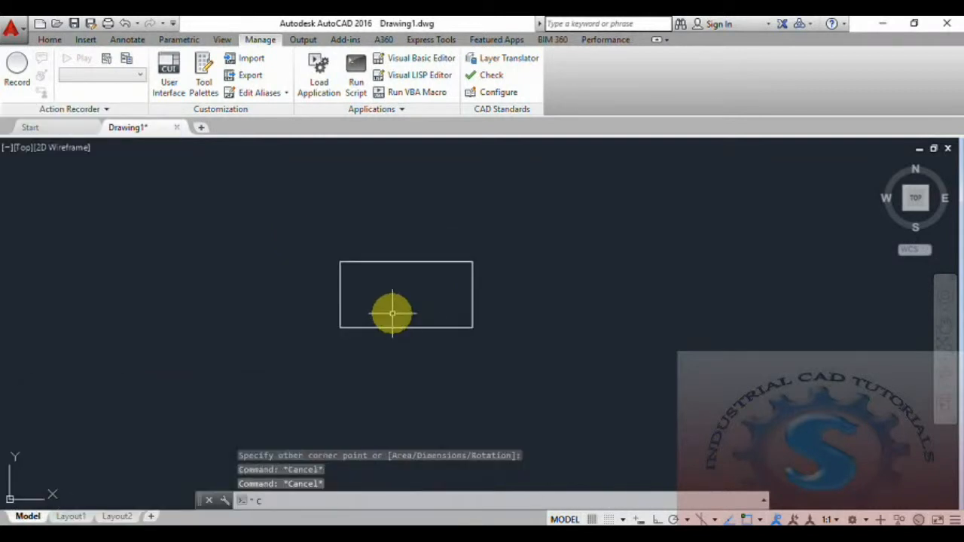
pyautogui.press('Return')
pyautogui.scroll(2, 407, 287)
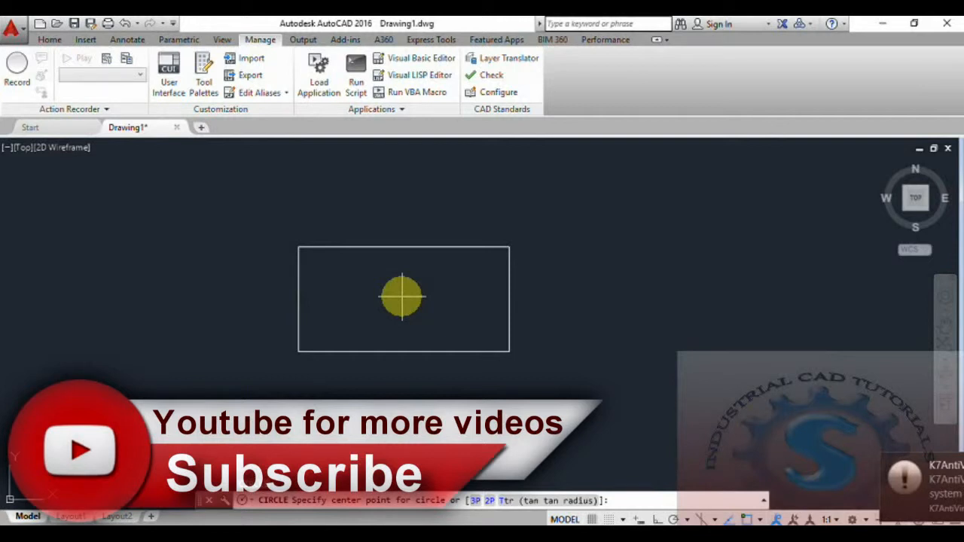
pyautogui.write('c')
pyautogui.press('Return')
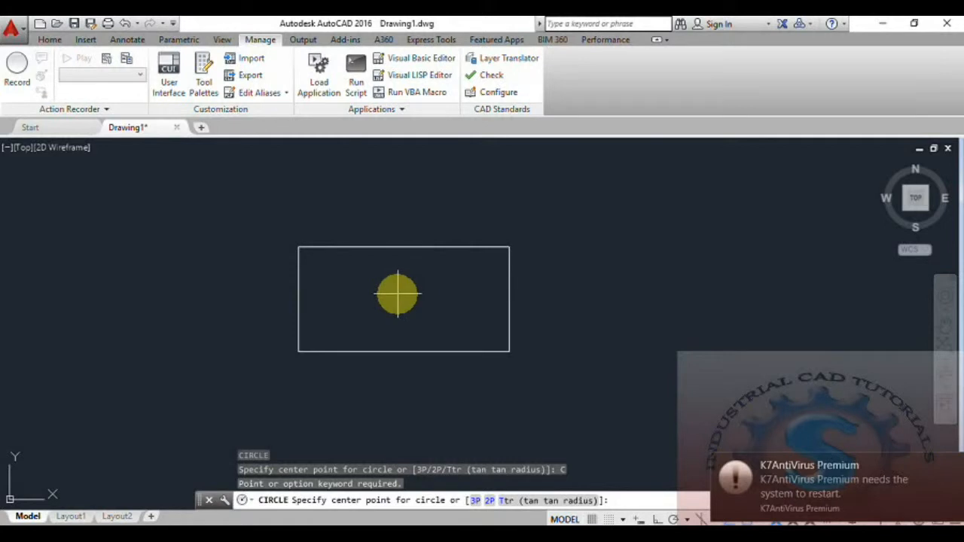
pyautogui.click(401, 298)
pyautogui.press('Return')
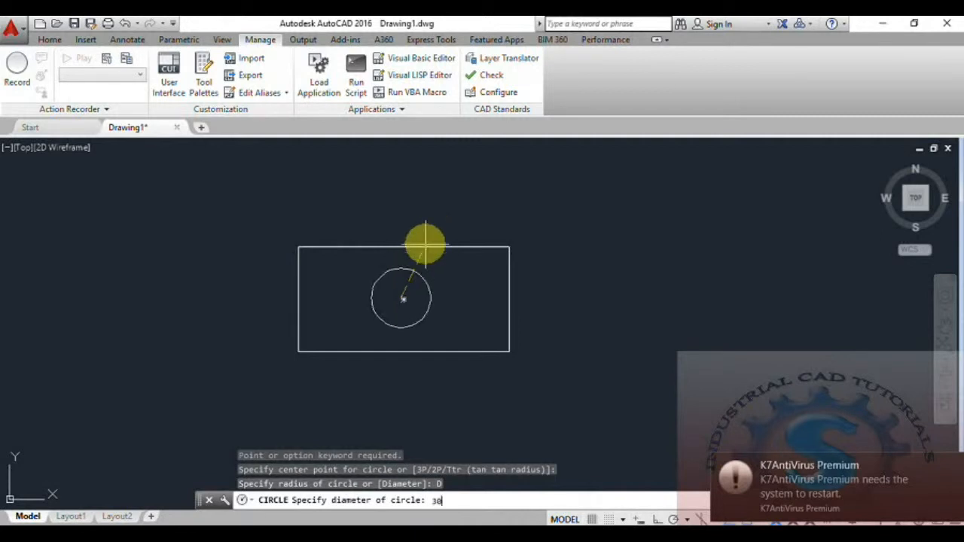
pyautogui.write('30')
pyautogui.press('Return')
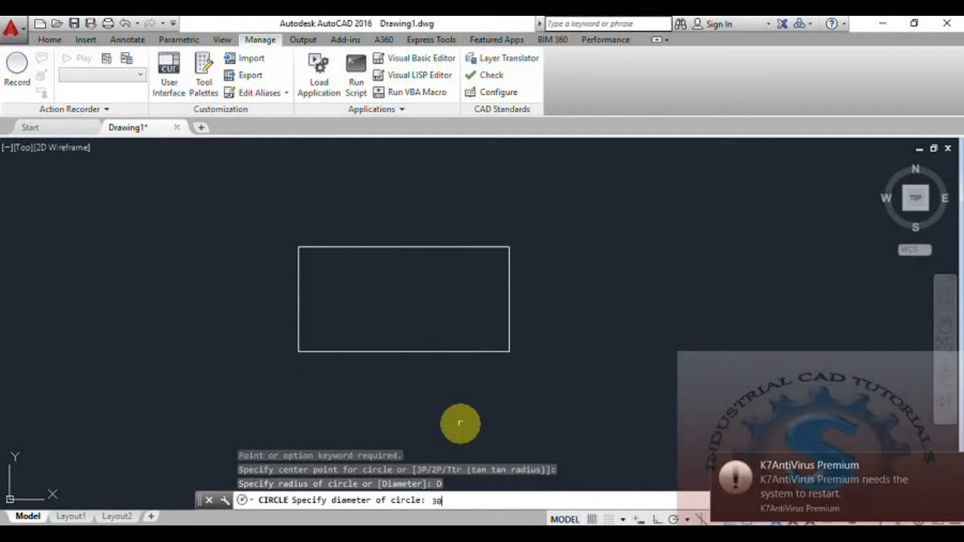
pyautogui.moveTo(435, 263); pyautogui.dragTo(304, 253, button='middle')
pyautogui.moveTo(391, 277); pyautogui.dragTo(382, 249, button='middle')
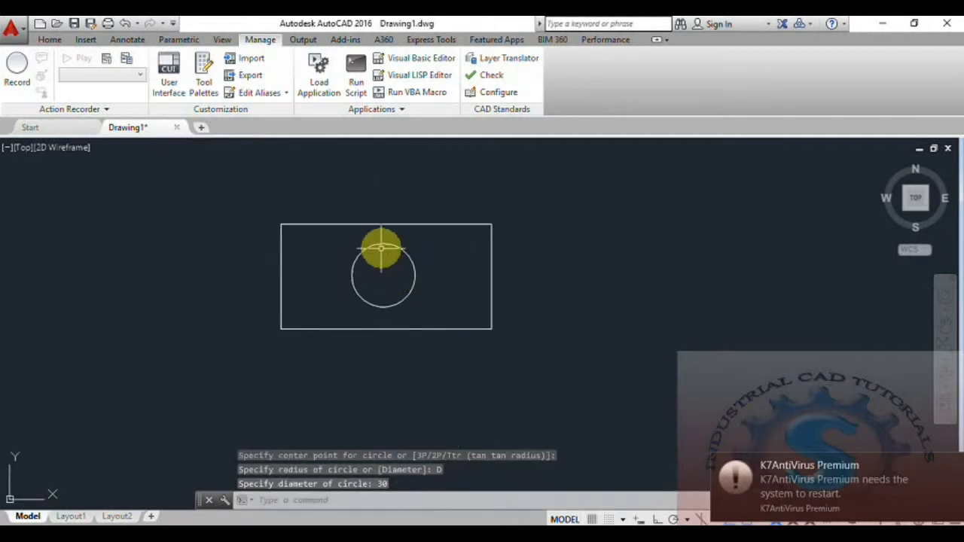
# - Erase both the rectangle and the circle inside it
pyautogui.moveTo(473, 244); pyautogui.dragTo(467, 260, button='middle')
pyautogui.click(509, 370)
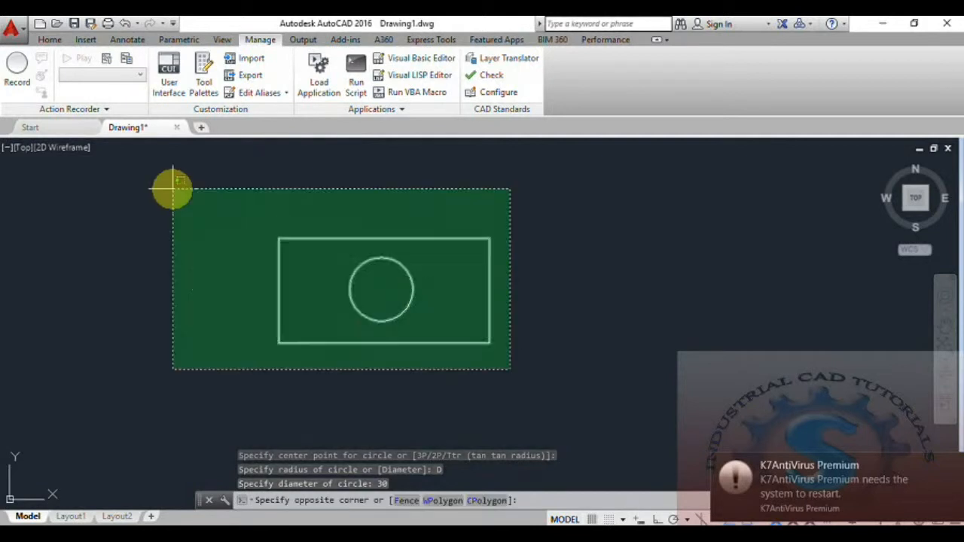
pyautogui.click(171, 189)
pyautogui.press('Delete')
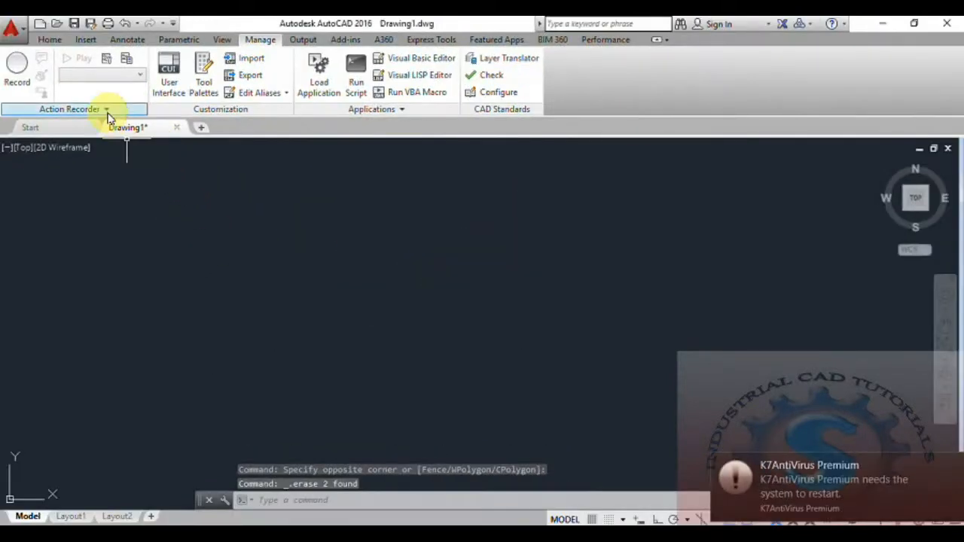
# - Expand the Action Recorder and start recording a new action macro
pyautogui.click(107, 111)
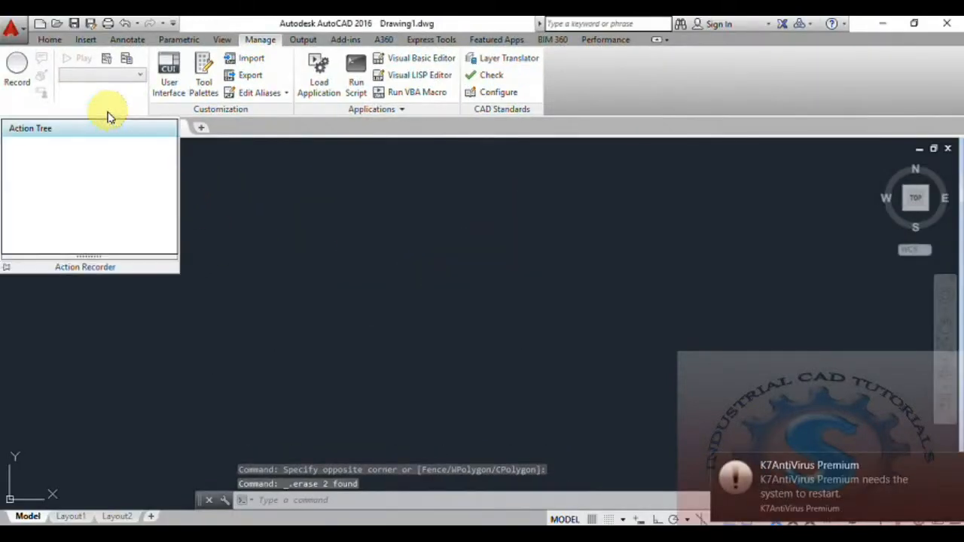
pyautogui.click(12, 91)
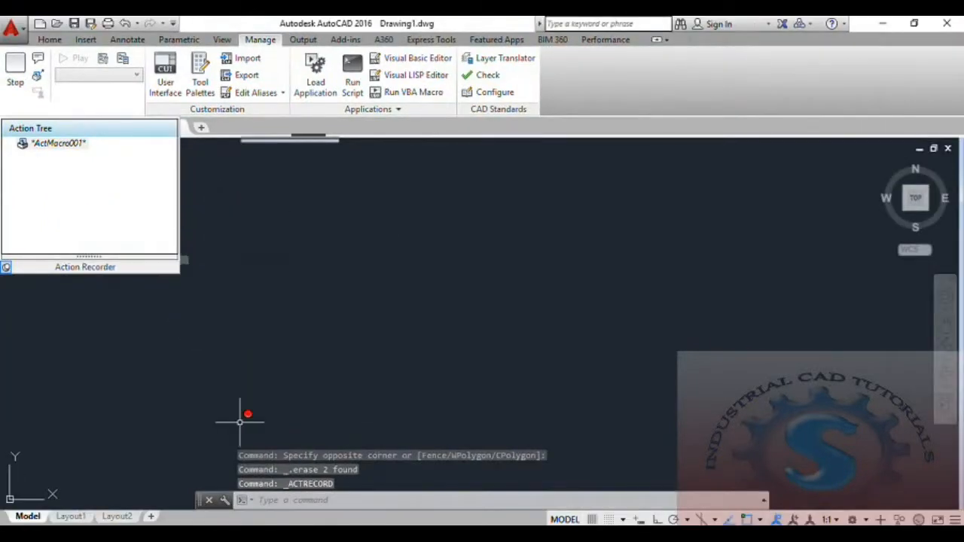
pyautogui.click(288, 503)
pyautogui.write('REC')
pyautogui.press('Return')
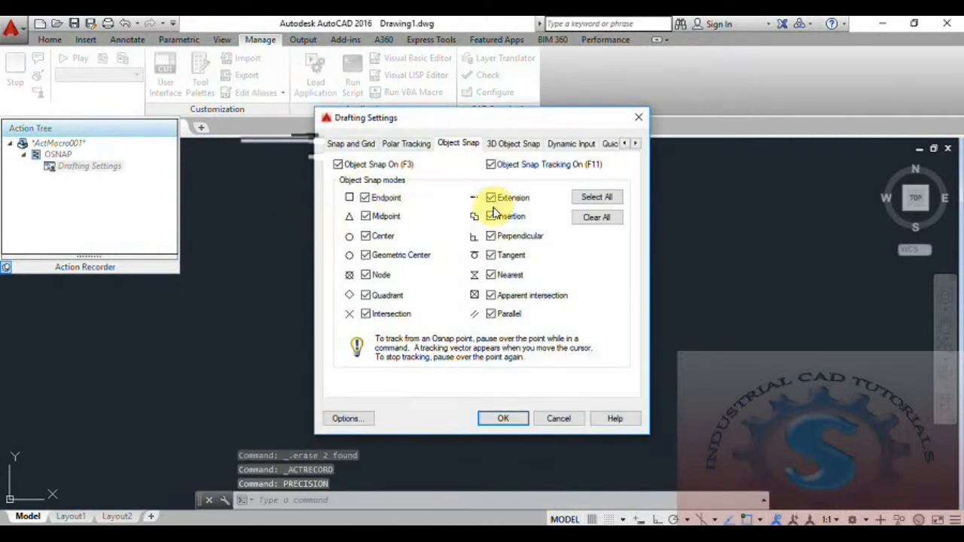
pyautogui.click(638, 117)
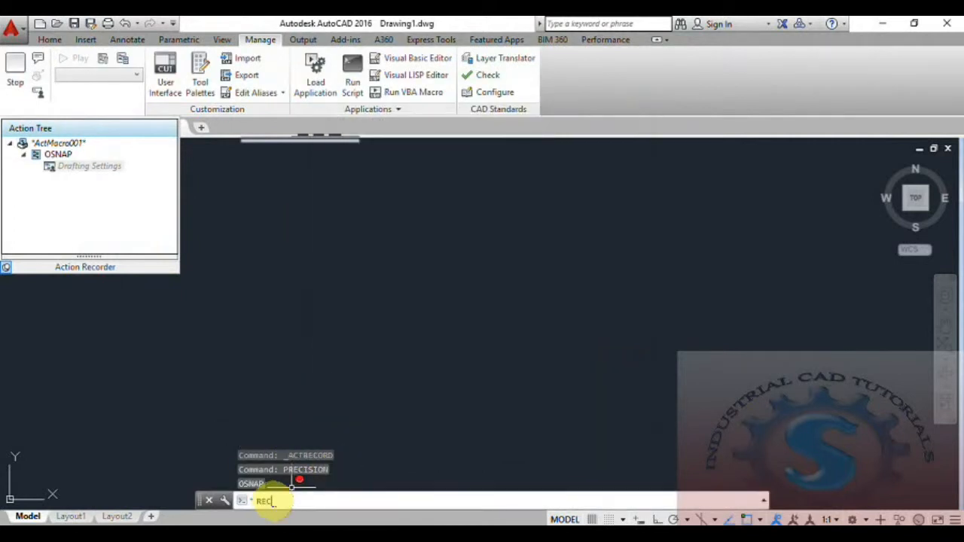
# - Record drawing a rectangle by dimensions, with a length of 100 and a width of 50
pyautogui.click(273, 502)
pyautogui.write('REC')
pyautogui.press('Return')
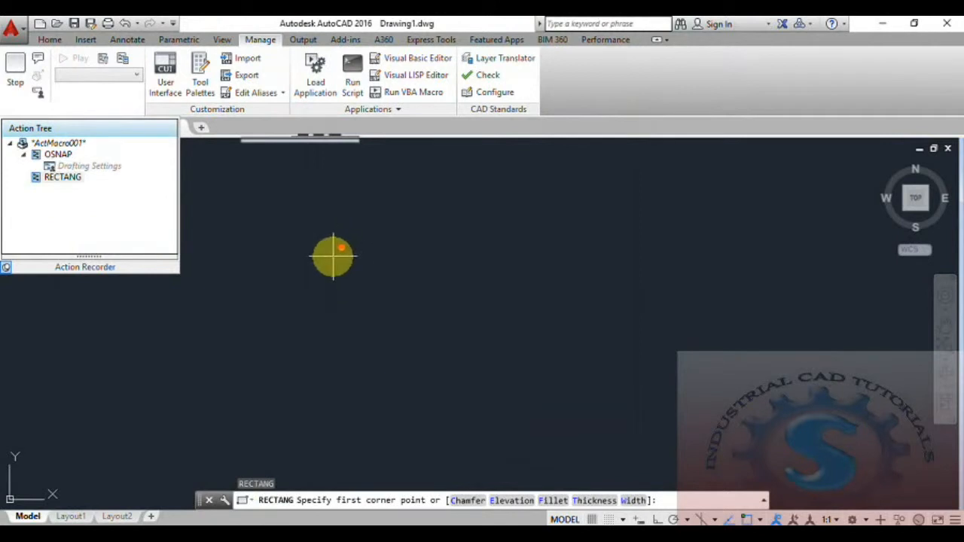
pyautogui.click(308, 221)
pyautogui.write('D')
pyautogui.press('Return')
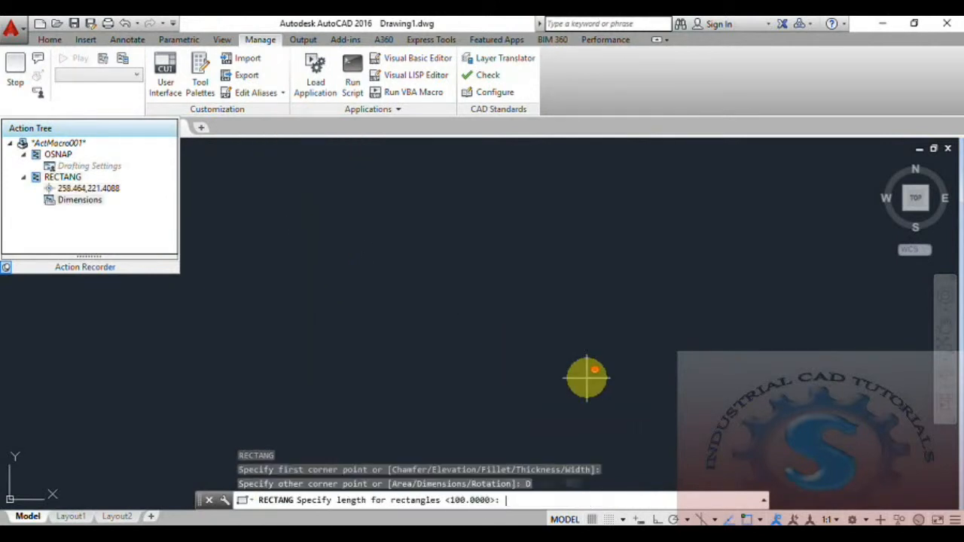
pyautogui.write('100')
pyautogui.press('Return')
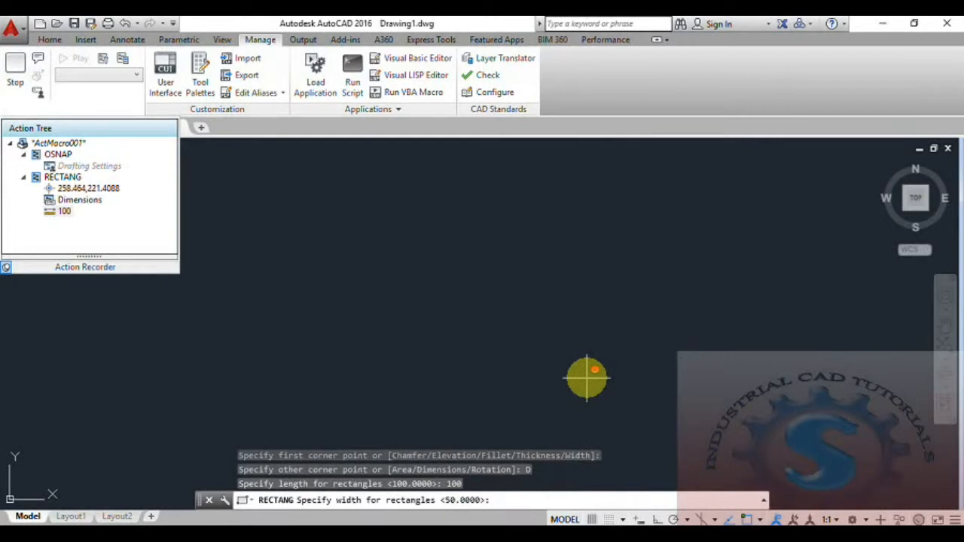
pyautogui.press('Return')
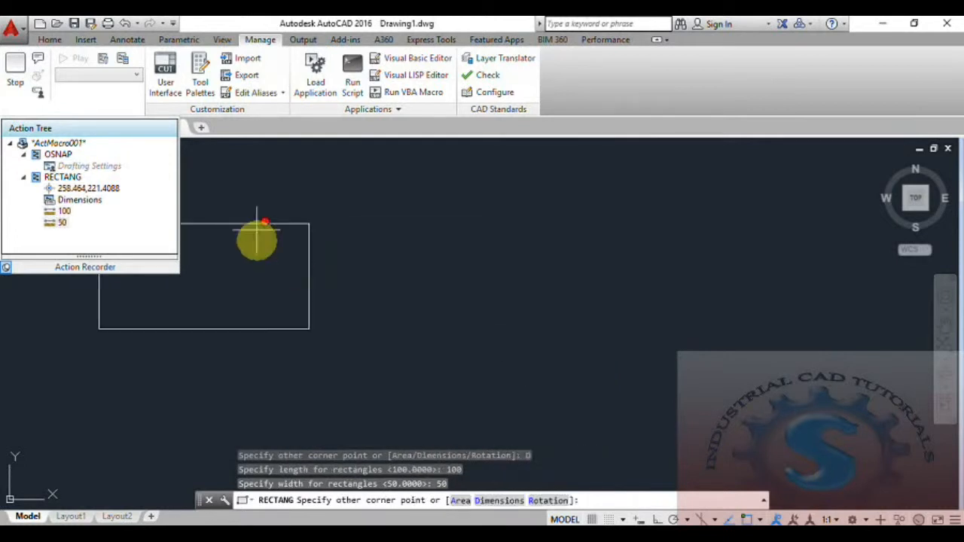
pyautogui.click(479, 278)
pyautogui.moveTo(387, 304); pyautogui.dragTo(450, 306, button='middle')
pyautogui.moveTo(295, 260); pyautogui.dragTo(245, 261, button='middle')
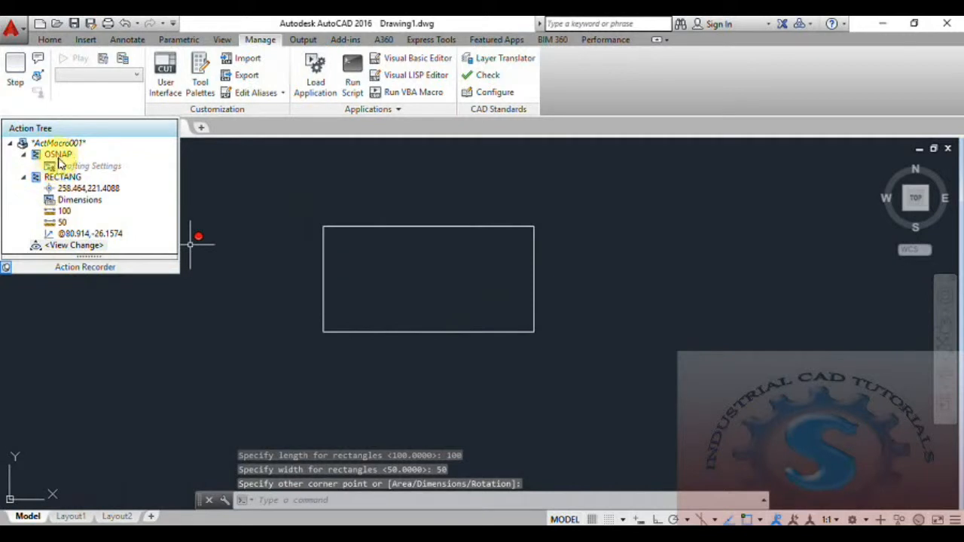
# - Examine the recorded OSNAP action in the macro's action tree
pyautogui.click(53, 156)
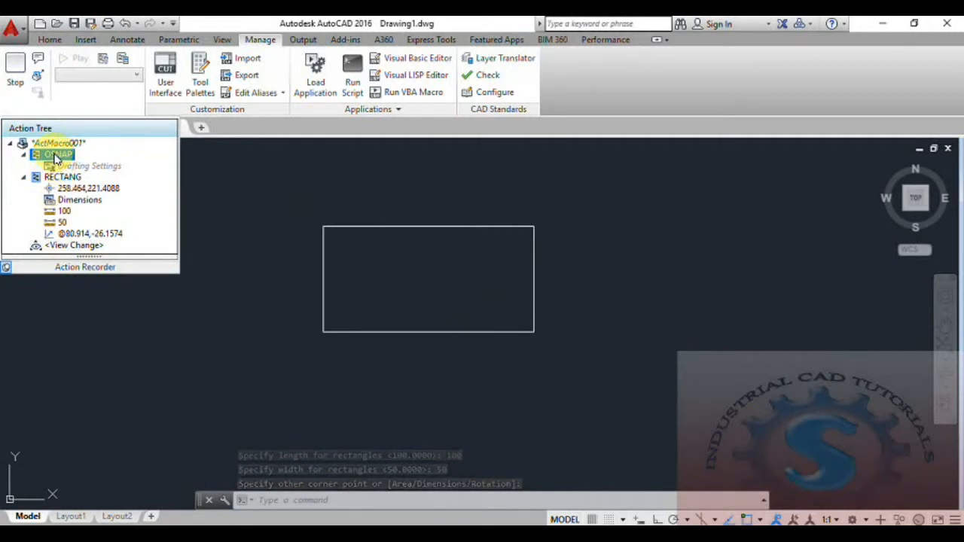
pyautogui.click(241, 233)
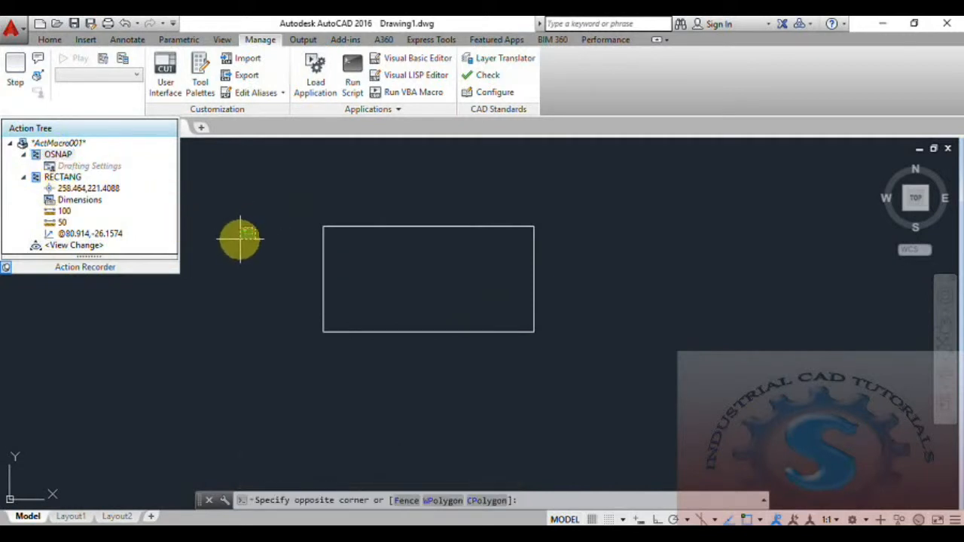
pyautogui.press('Escape')
pyautogui.press('Escape')
# - Record drawing a circle with a diameter of 30 at the rectangle's geometric centre
pyautogui.moveTo(396, 295)
pyautogui.mouseDown(button='middle')
pyautogui.moveTo(405, 290)
pyautogui.moveTo(452, 319)
pyautogui.mouseUp(button='middle')
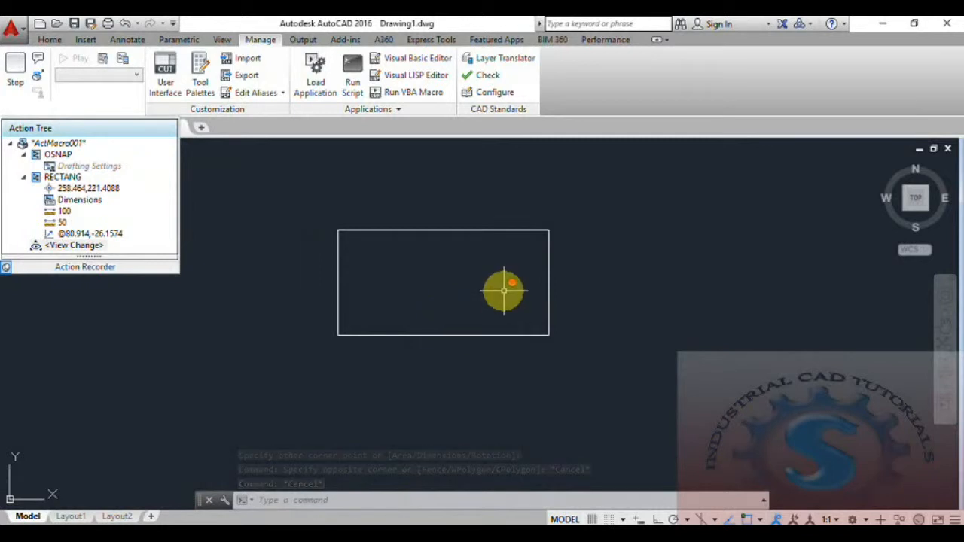
pyautogui.write('c')
pyautogui.press('Return')
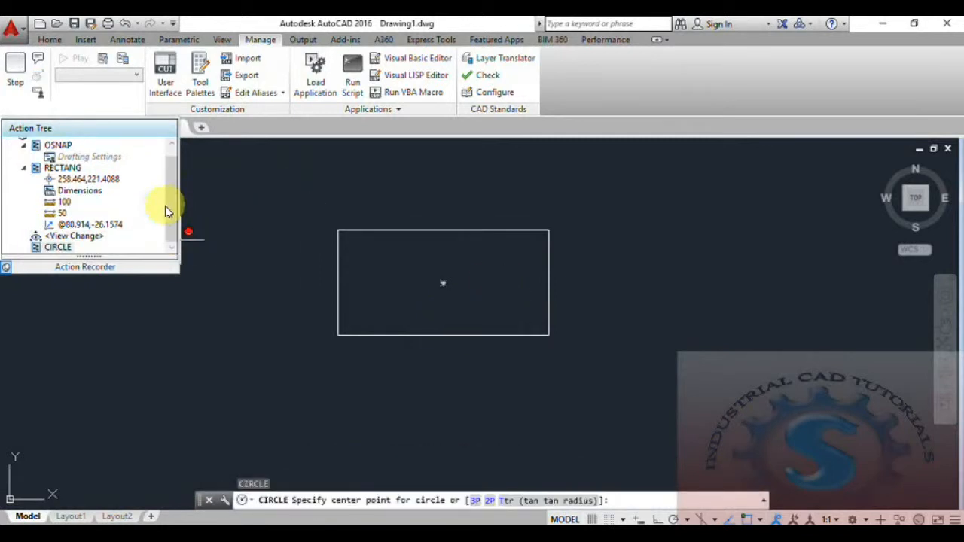
pyautogui.click(443, 283)
pyautogui.write('d')
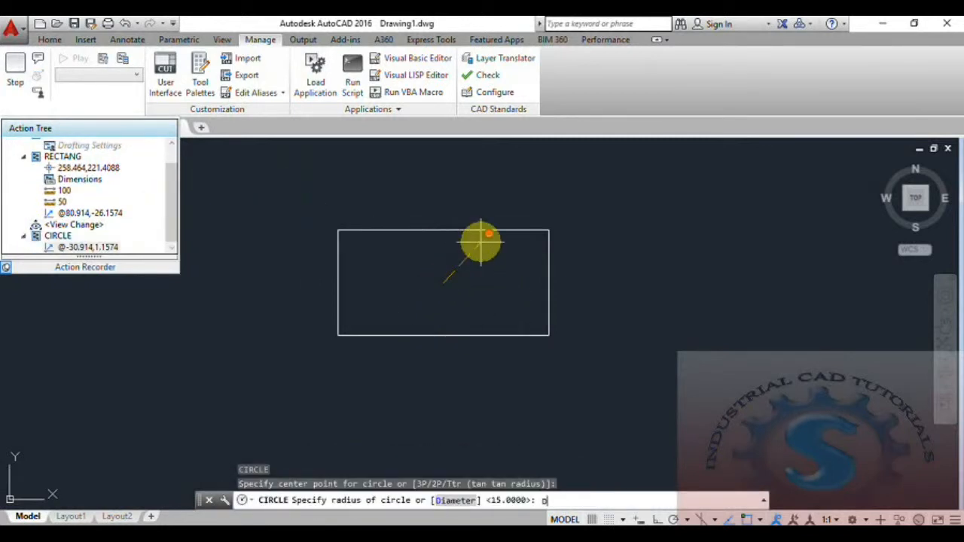
pyautogui.press('Return')
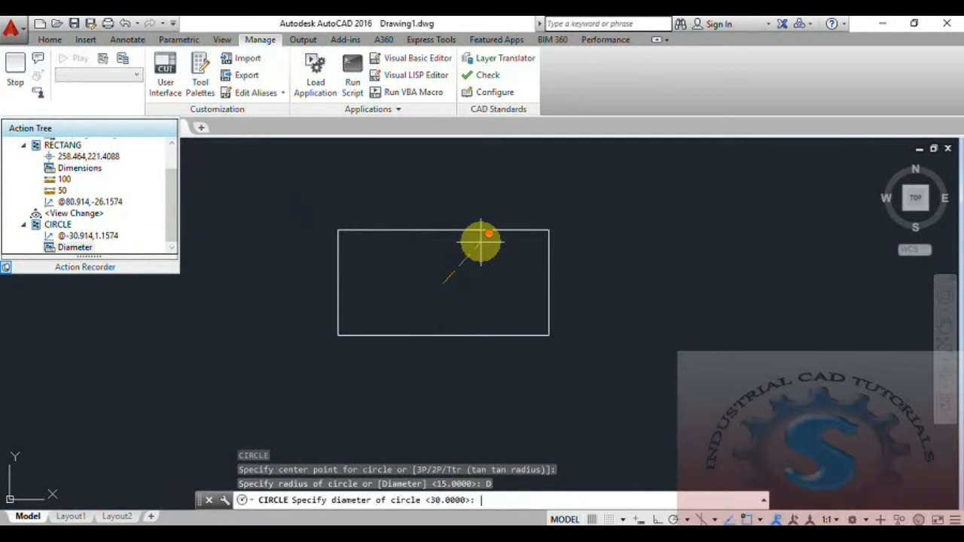
pyautogui.press('Return')
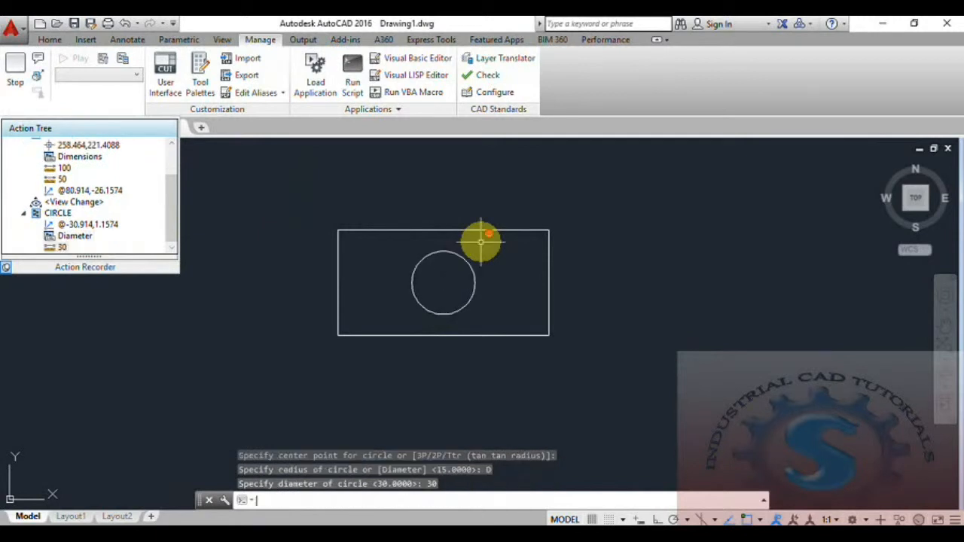
pyautogui.scroll(2, 167, 223)
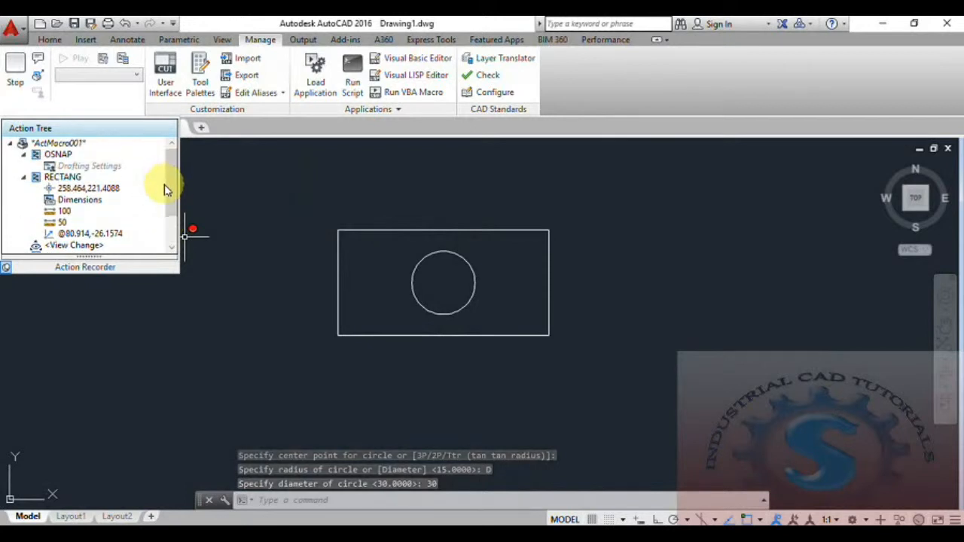
# - Stop the recording and save the action macro as RECORDFILE1
pyautogui.moveTo(532, 295)
pyautogui.mouseDown(button='middle')
pyautogui.moveTo(530, 303)
pyautogui.moveTo(532, 292)
pyautogui.mouseUp(button='middle')
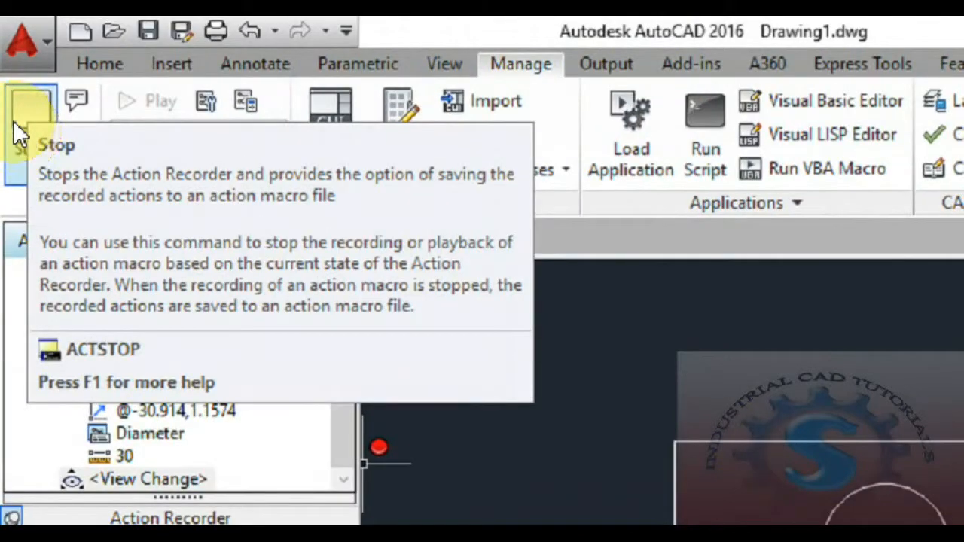
pyautogui.click(18, 135)
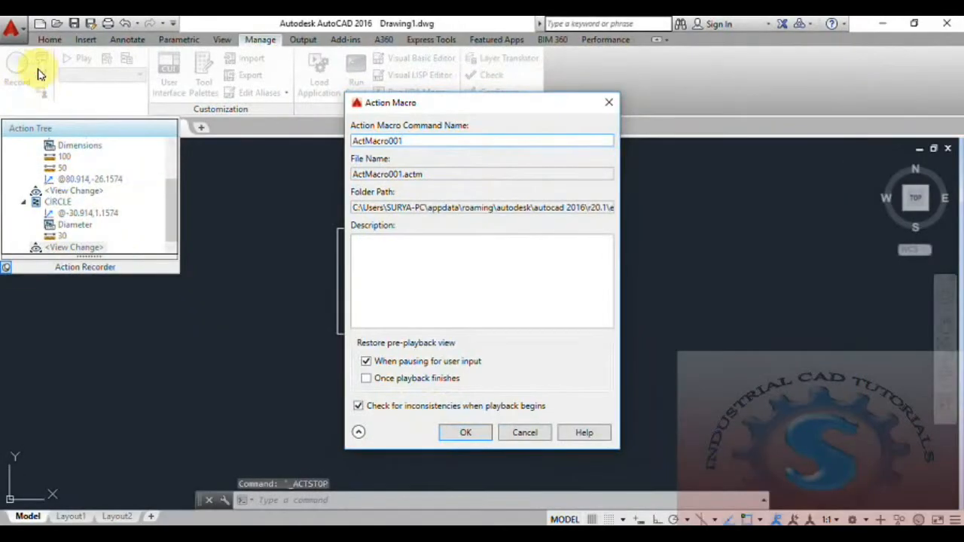
pyautogui.moveTo(408, 142); pyautogui.dragTo(339, 145)
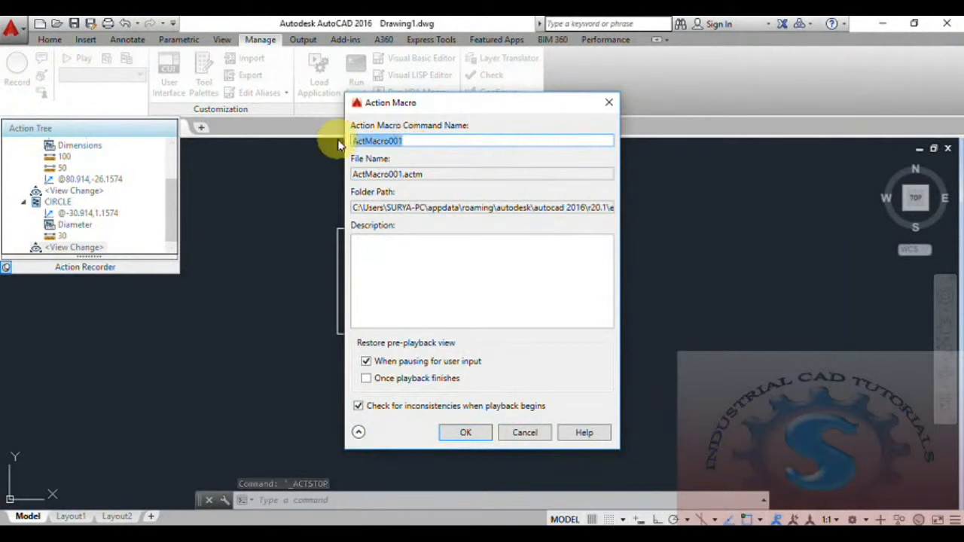
pyautogui.press('BackSpace')
pyautogui.write('RECORDFILE1')
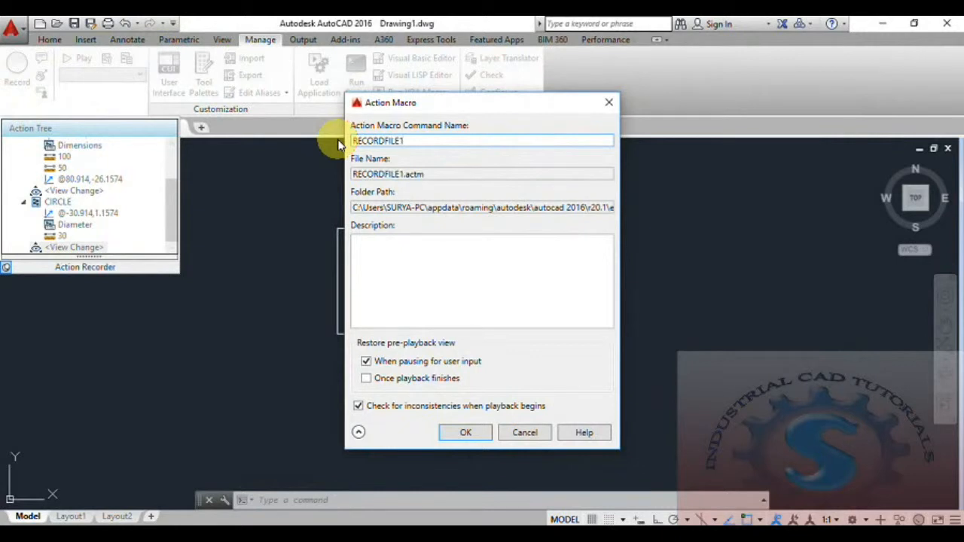
pyautogui.click(465, 435)
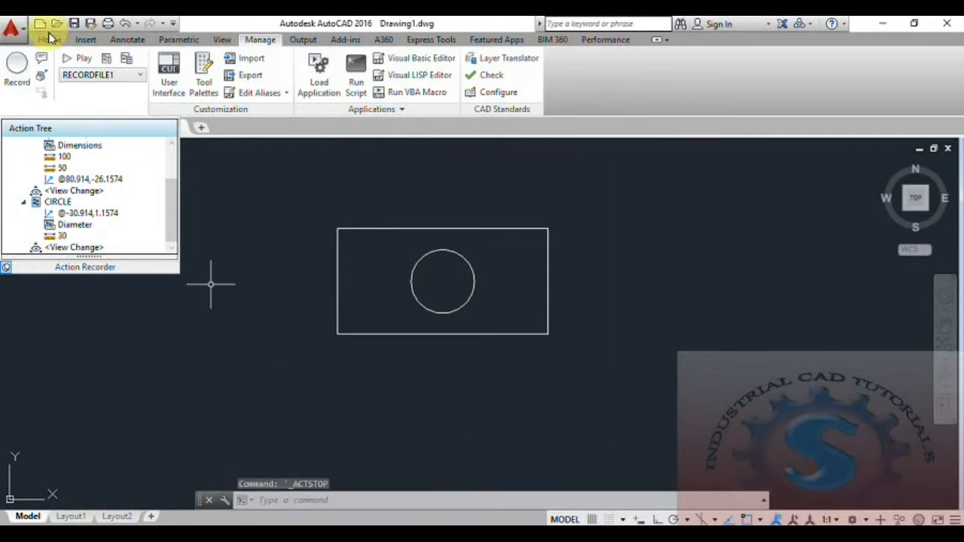
# - Play back the RECORDFILE1 macro twice, dismissing the Drafting Settings dialog and the completion messages
pyautogui.click(139, 77)
pyautogui.click(87, 91)
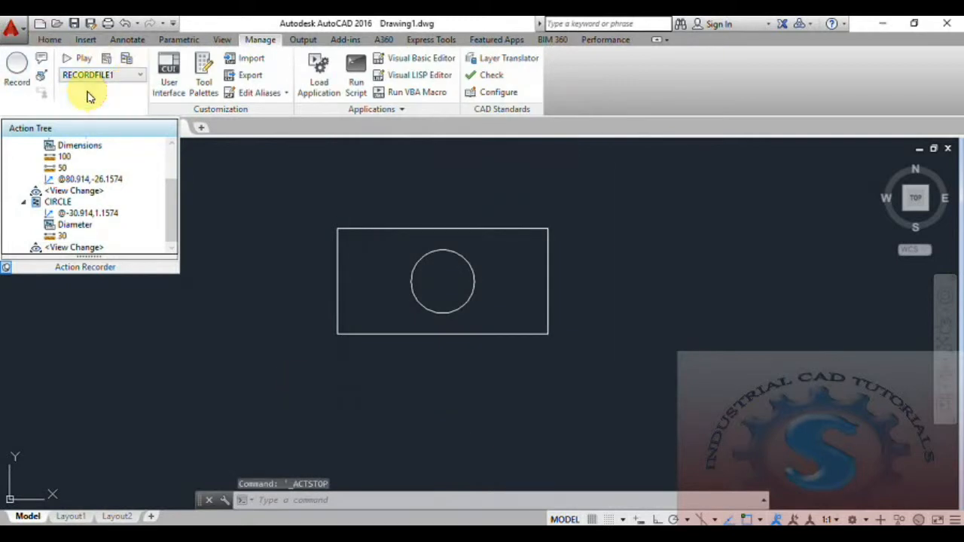
pyautogui.click(94, 75)
pyautogui.click(89, 86)
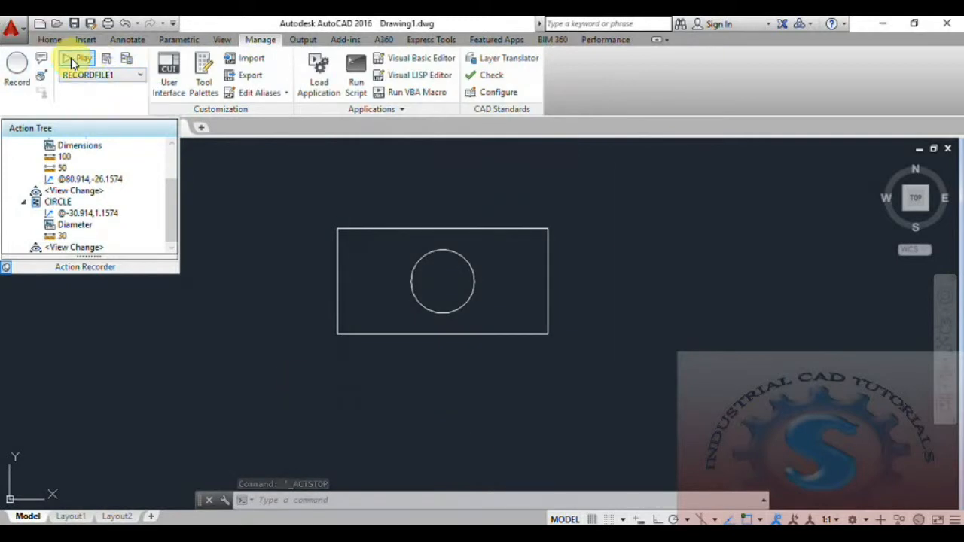
pyautogui.click(74, 61)
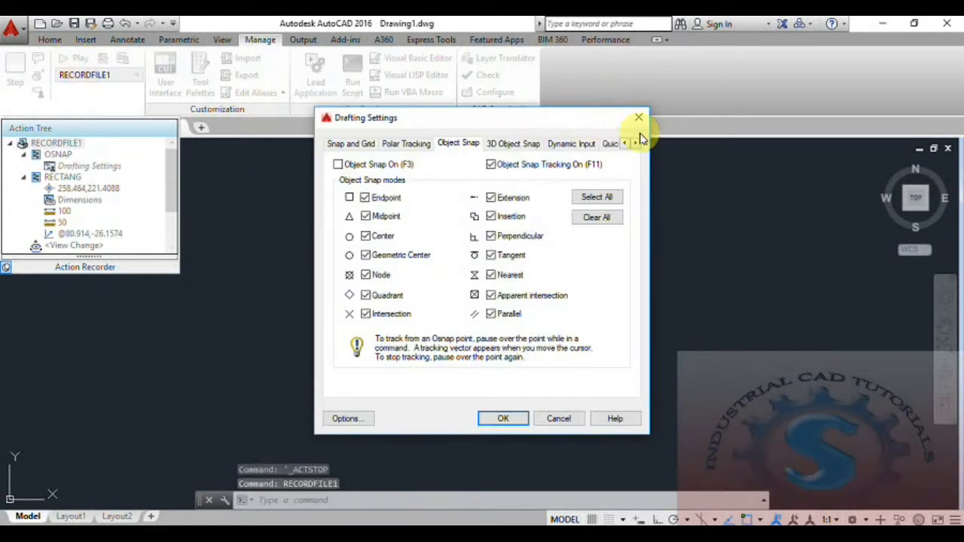
pyautogui.click(639, 121)
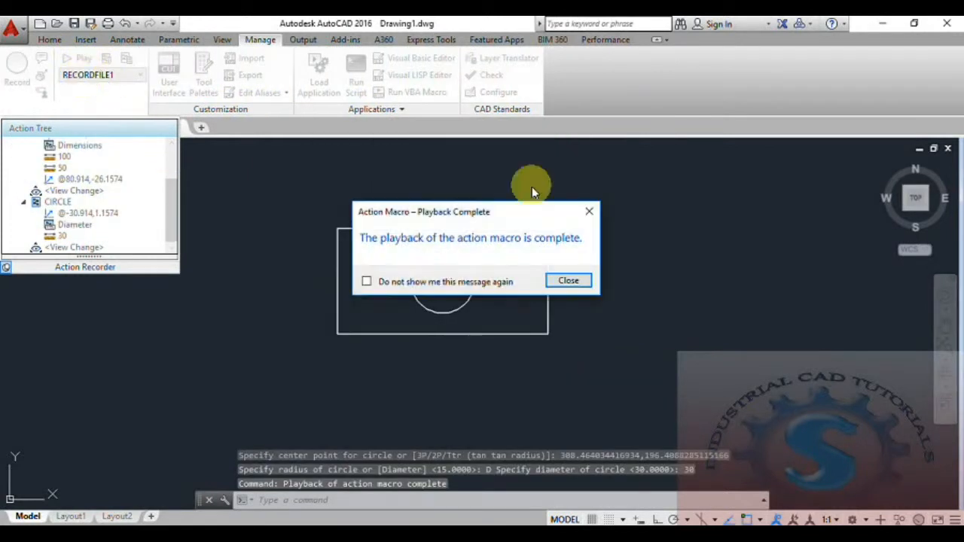
pyautogui.click(568, 280)
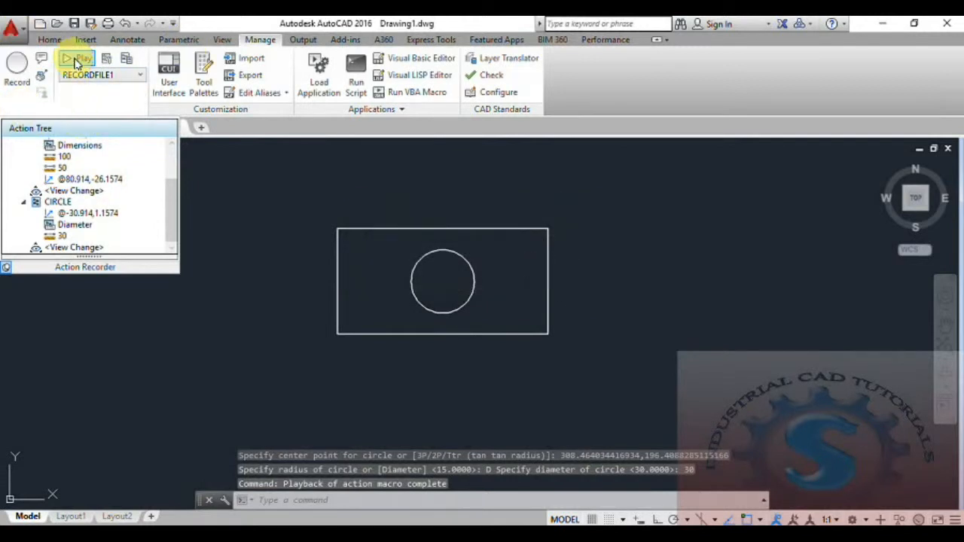
pyautogui.click(79, 61)
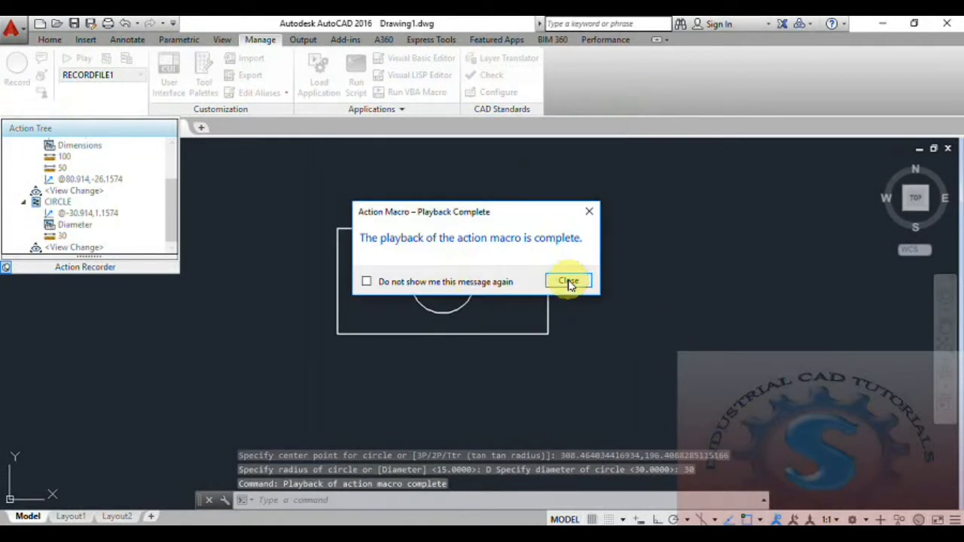
pyautogui.click(570, 283)
# - Delete the OSNAP action node from the RECORDFILE1 macro's action tree
pyautogui.scroll(2, 112, 177)
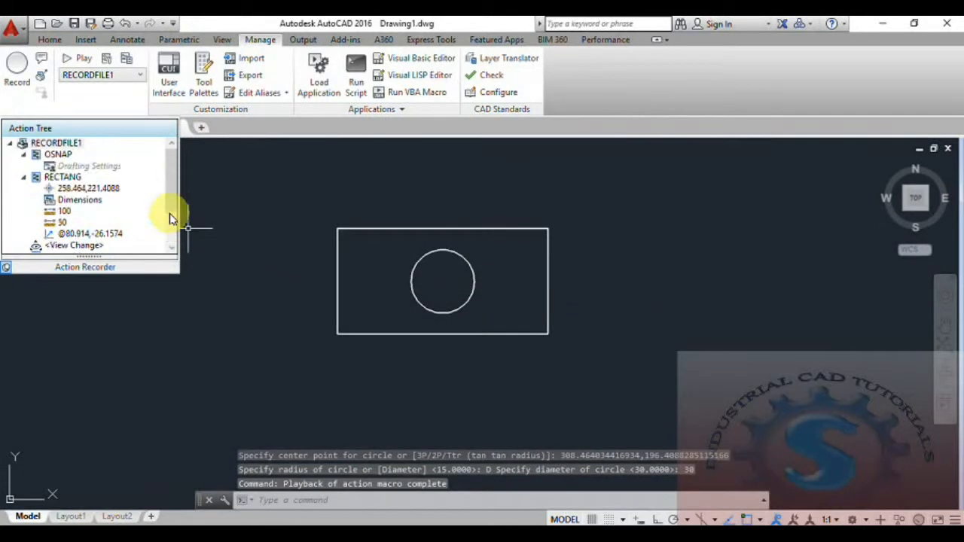
pyautogui.rightClick(53, 157)
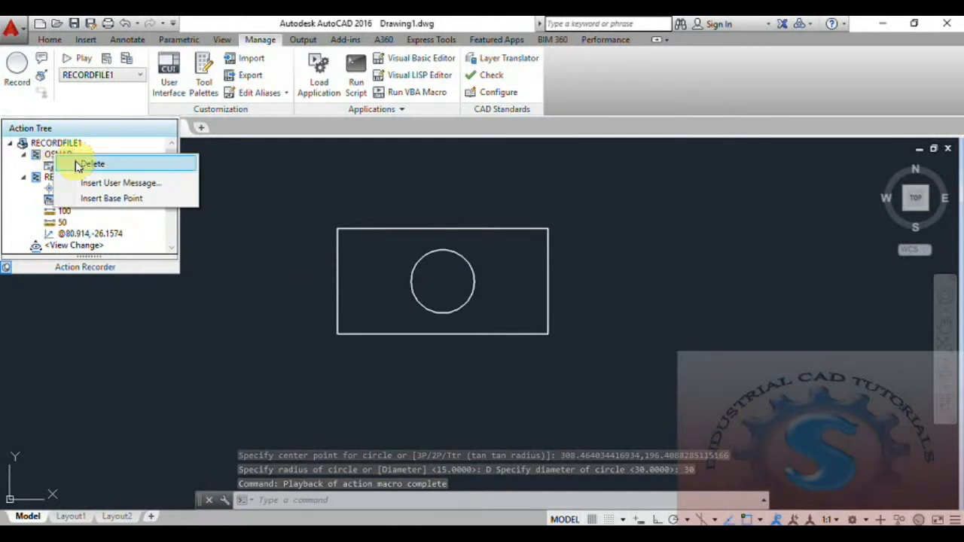
pyautogui.click(78, 161)
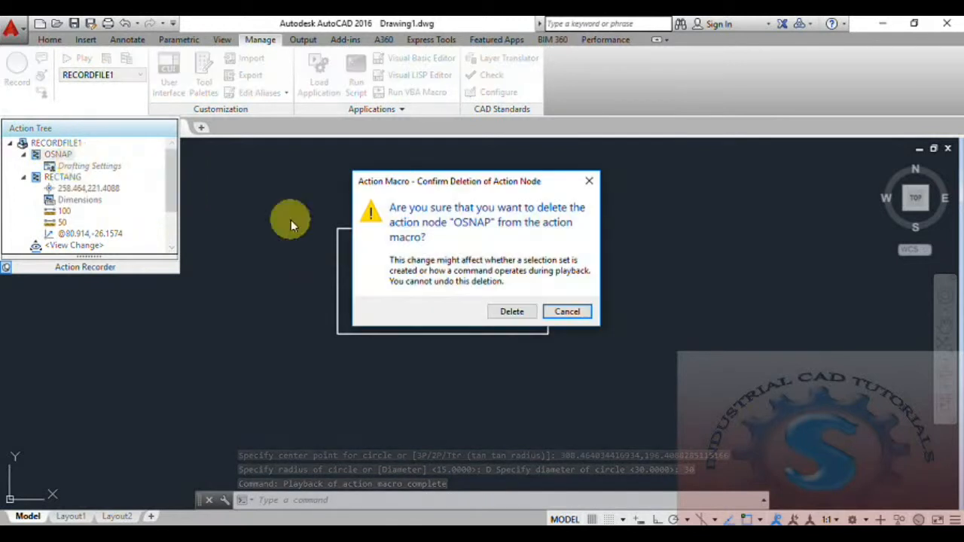
pyautogui.click(517, 311)
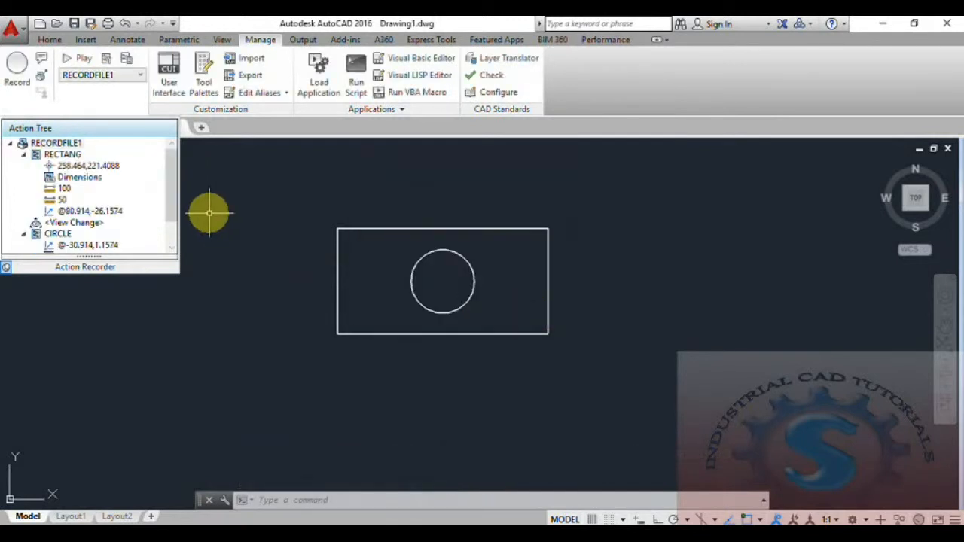
# - Play back the edited RECORDFILE1 macro and dismiss the completion message
pyautogui.moveTo(382, 251); pyautogui.dragTo(409, 251, button='middle')
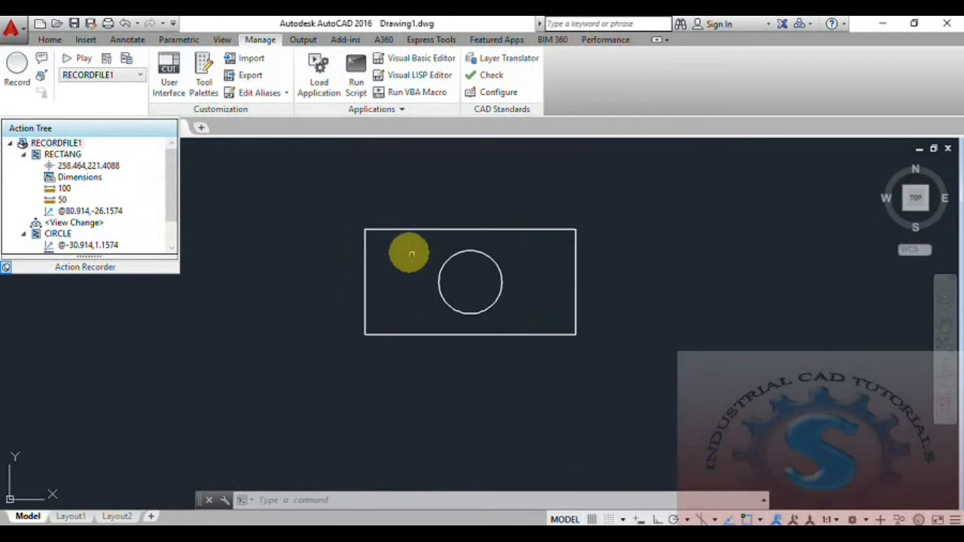
pyautogui.click(85, 60)
pyautogui.click(569, 279)
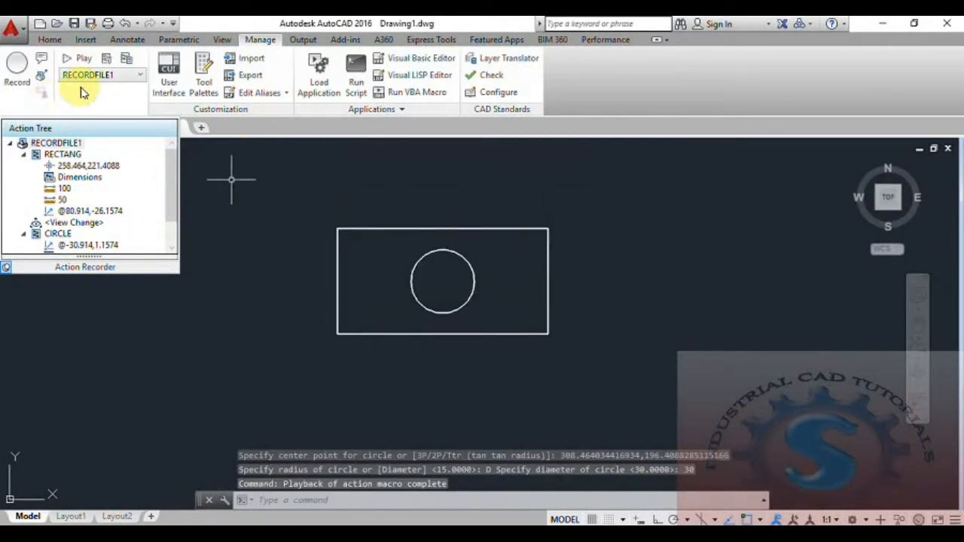
# - Erase all the overlapping rectangles and circles from the drawing
pyautogui.moveTo(175, 186); pyautogui.dragTo(176, 165)
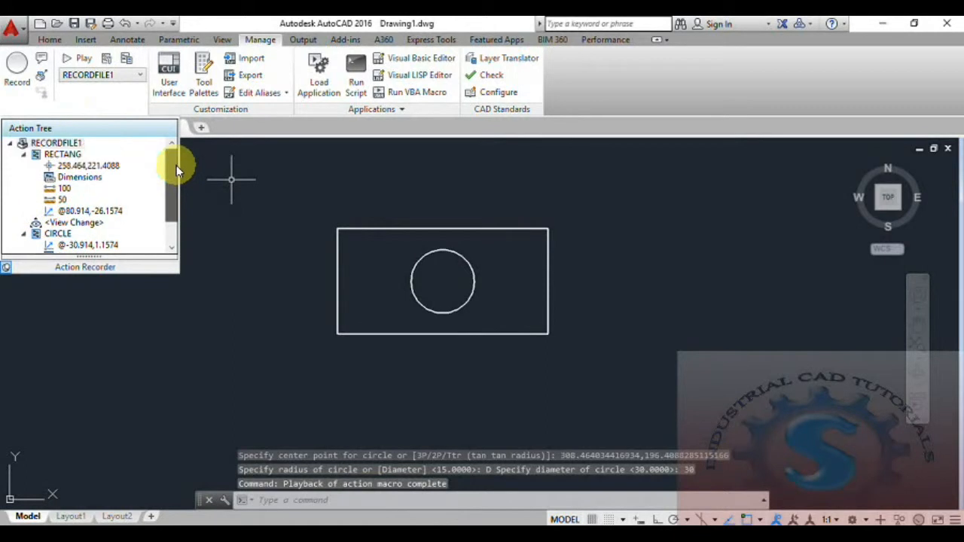
pyautogui.click(604, 339)
pyautogui.click(265, 189)
pyautogui.press('Delete')
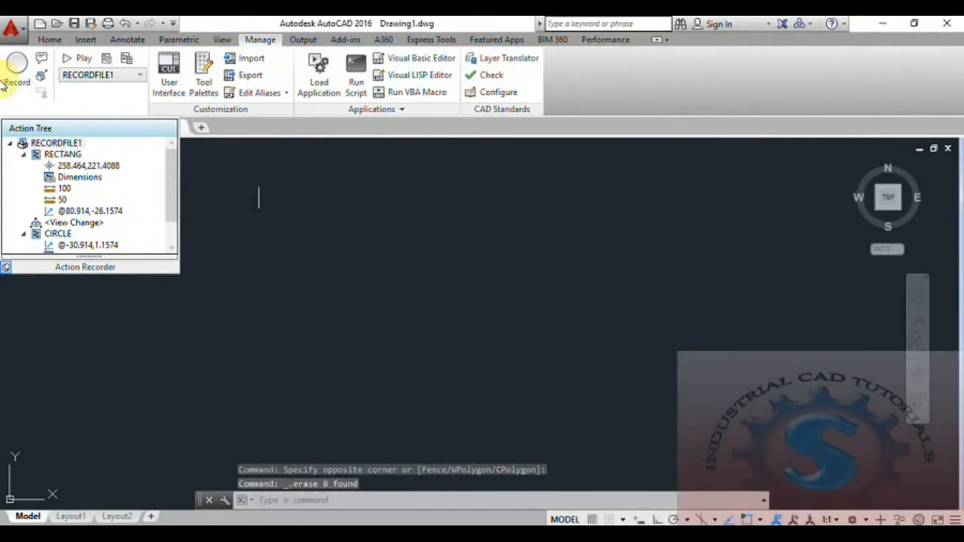
# - Choose RECORDFILE1 among the available action macros and play it back in the empty drawing
pyautogui.click(138, 76)
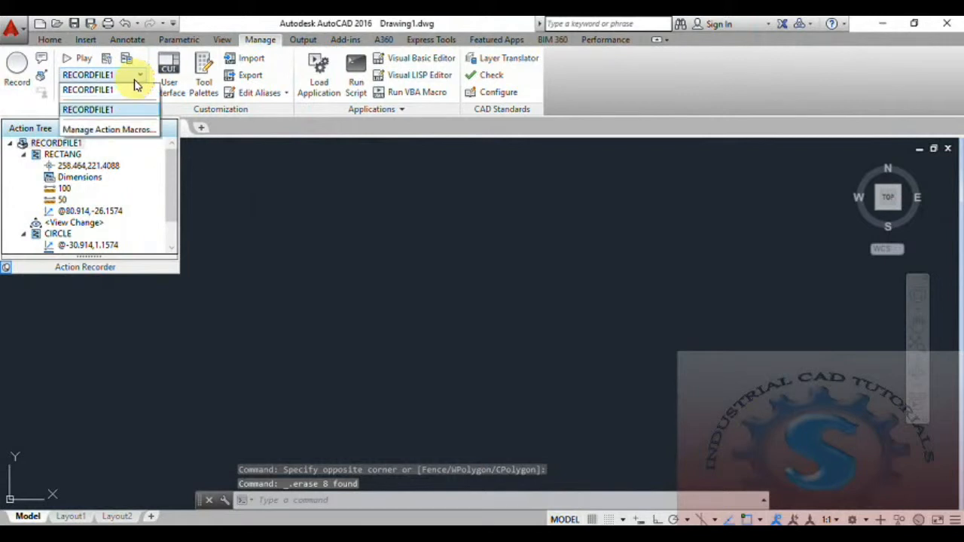
pyautogui.click(173, 202)
pyautogui.moveTo(173, 198); pyautogui.dragTo(173, 161)
pyautogui.click(95, 75)
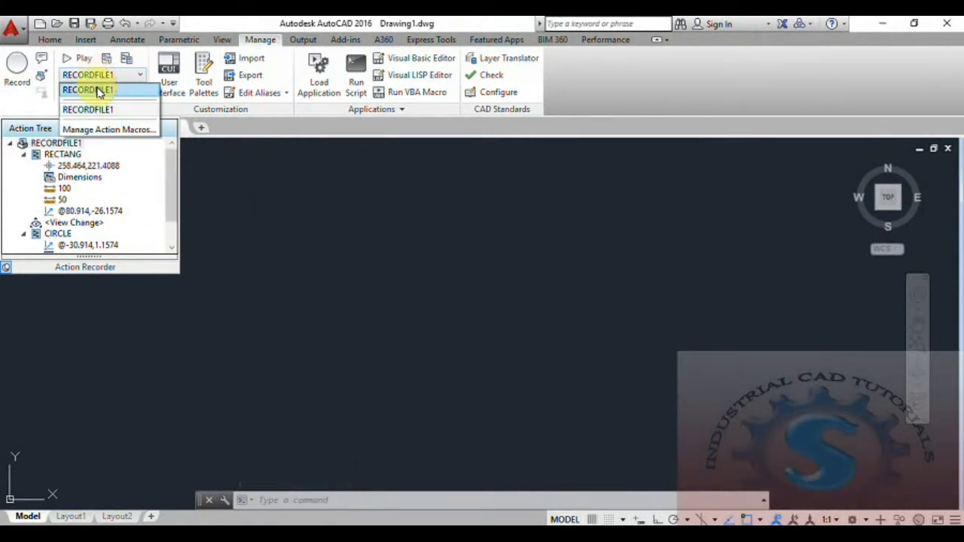
pyautogui.click(89, 91)
pyautogui.click(79, 58)
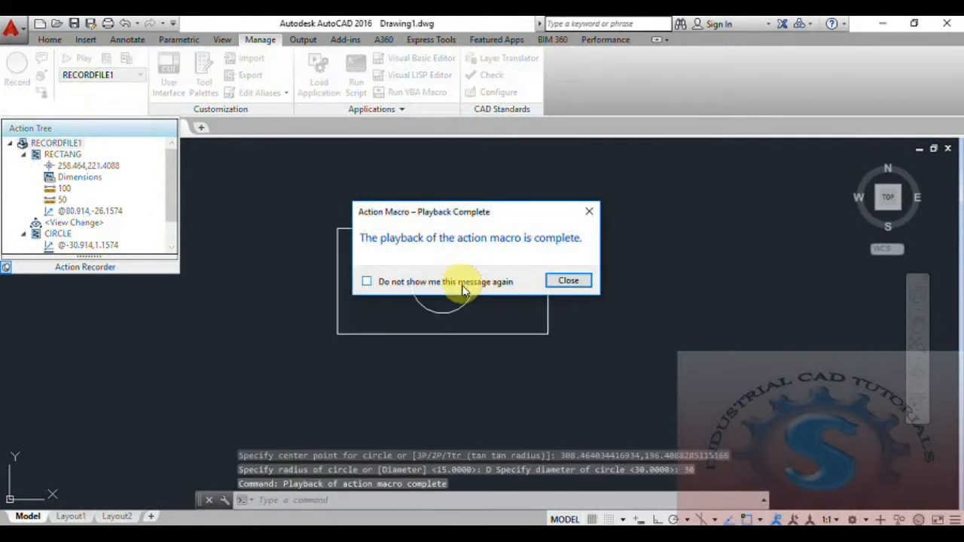
pyautogui.click(569, 280)
# - Erase the played-back rectangle and circle, and run the RECORDFILE1 macro once more
pyautogui.click(580, 343)
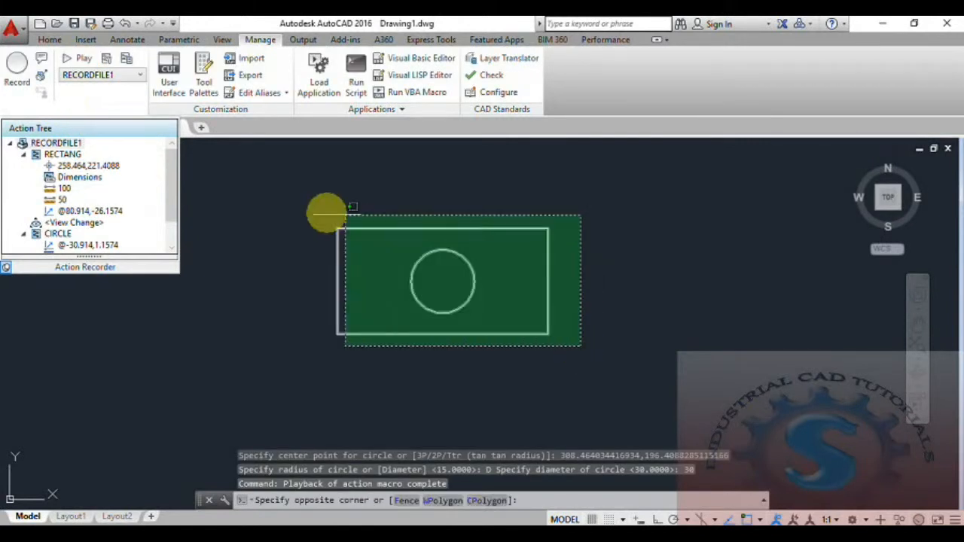
pyautogui.click(299, 205)
pyautogui.press('Delete')
pyautogui.click(76, 58)
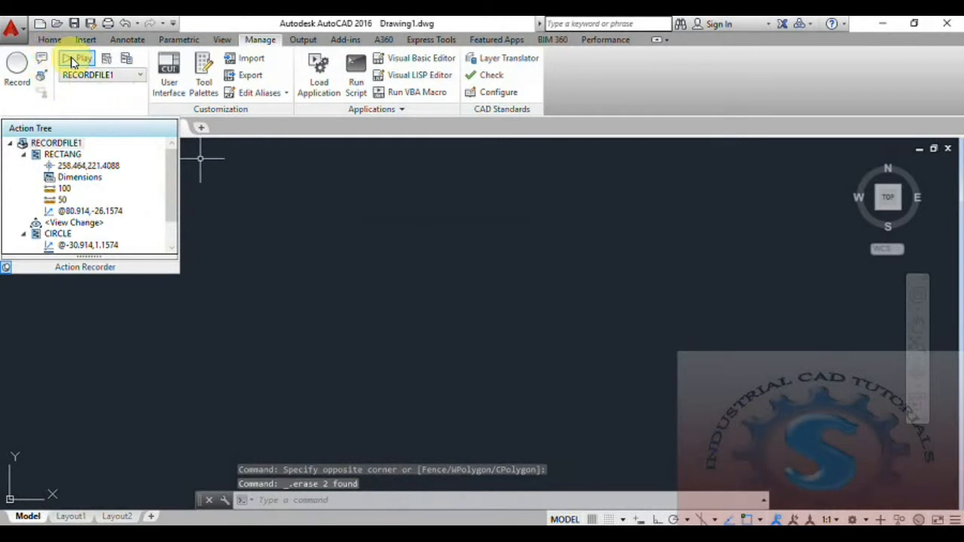
pyautogui.click(571, 285)
# - Erase the rectangle and circle that the repeated macro playback drew
pyautogui.click(581, 361)
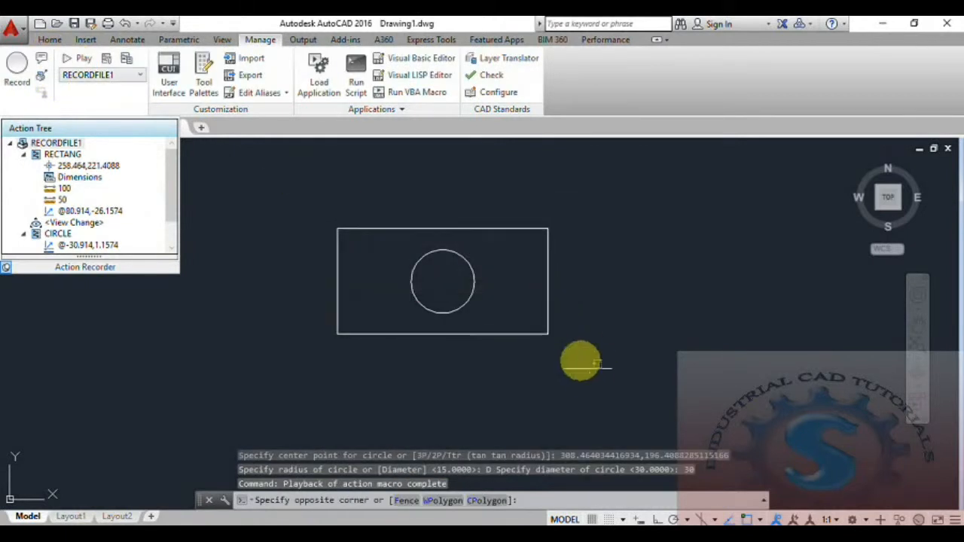
pyautogui.click(303, 211)
pyautogui.press('Delete')
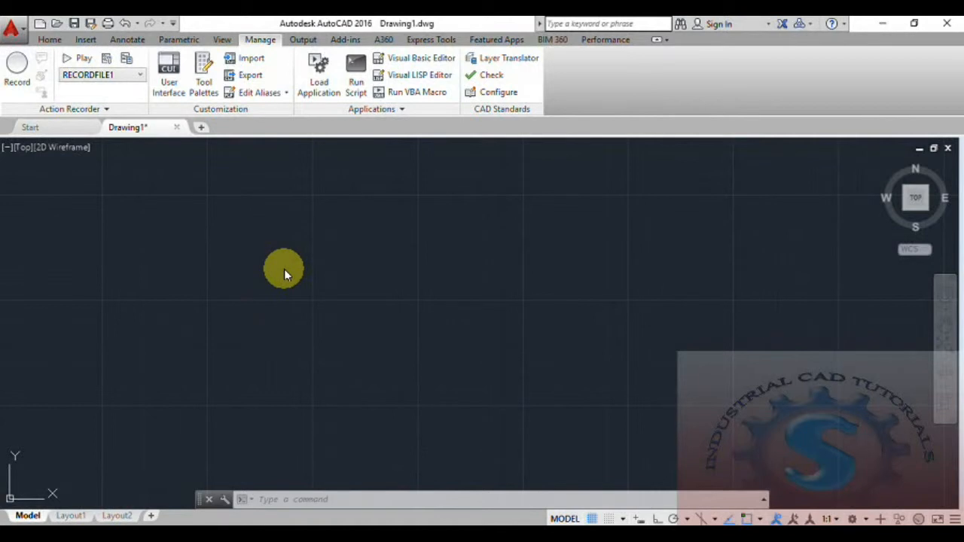
# - Make the RECORDFILE1 macro pause for user input at the rectangle's first corner point
pyautogui.click(108, 113)
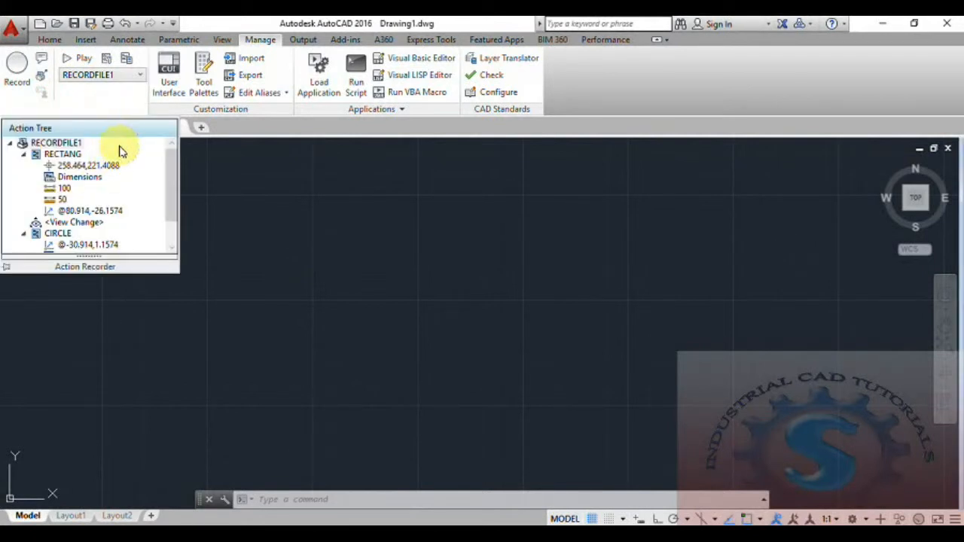
pyautogui.click(95, 168)
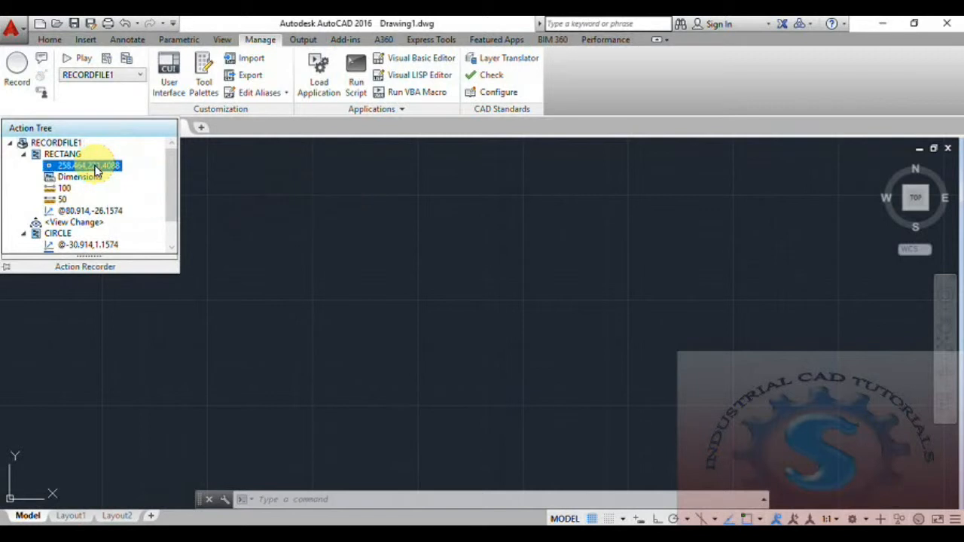
pyautogui.rightClick(97, 169)
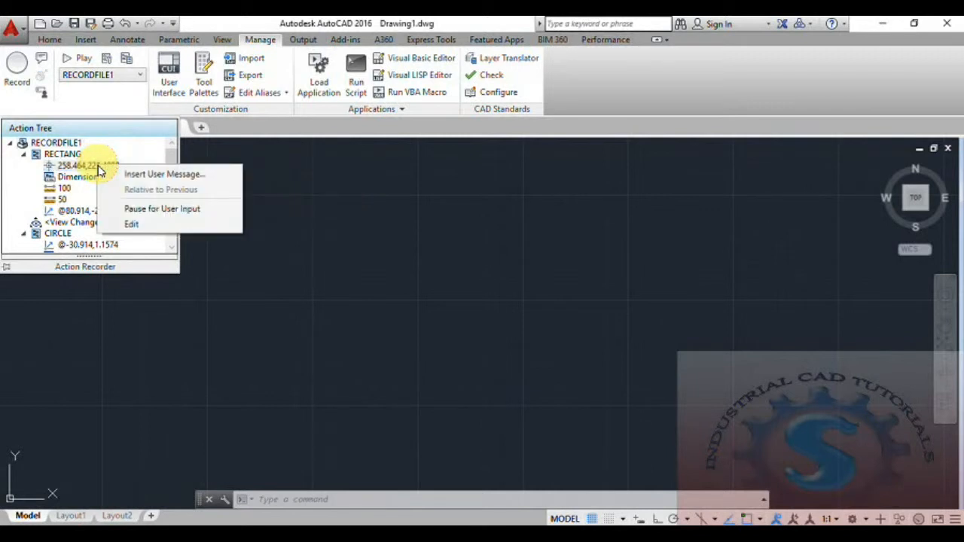
pyautogui.click(154, 211)
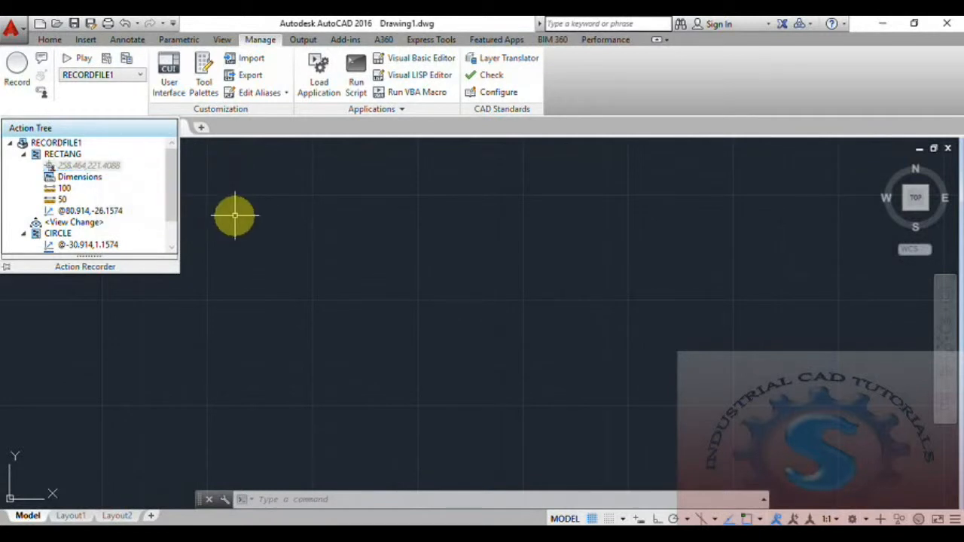
# - Play back RECORDFILE1 and pick a first corner in the empty drawing to place the rectangle with its circle
pyautogui.click(75, 58)
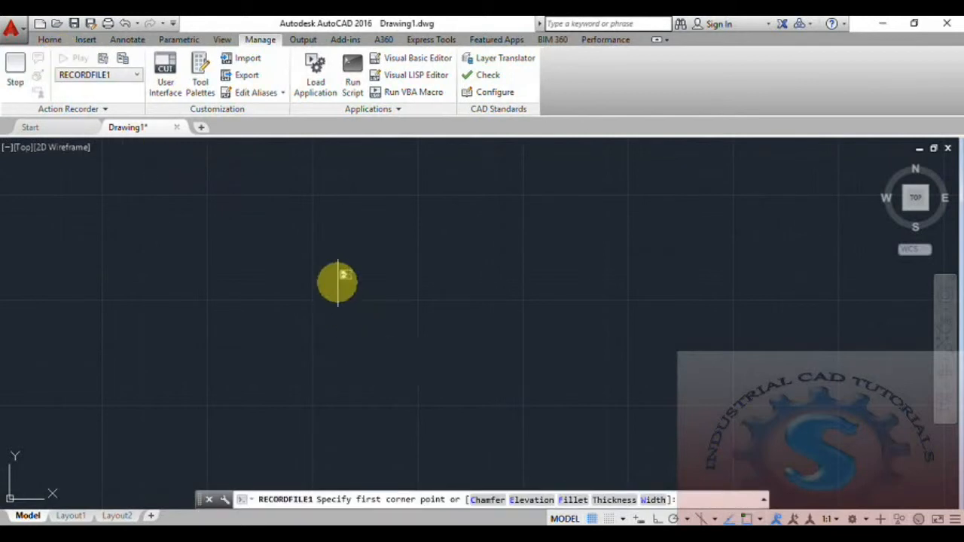
pyautogui.click(337, 283)
pyautogui.click(570, 279)
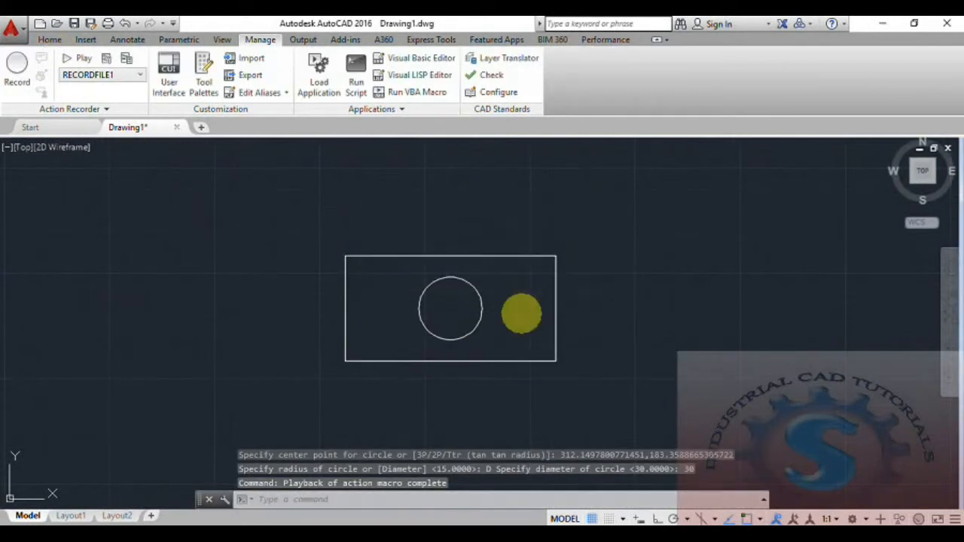
# - Run RECORDFILE1 again and place a second rectangle with circle to the lower right of the first one
pyautogui.scroll(-2, 293, 300)
pyautogui.click(77, 58)
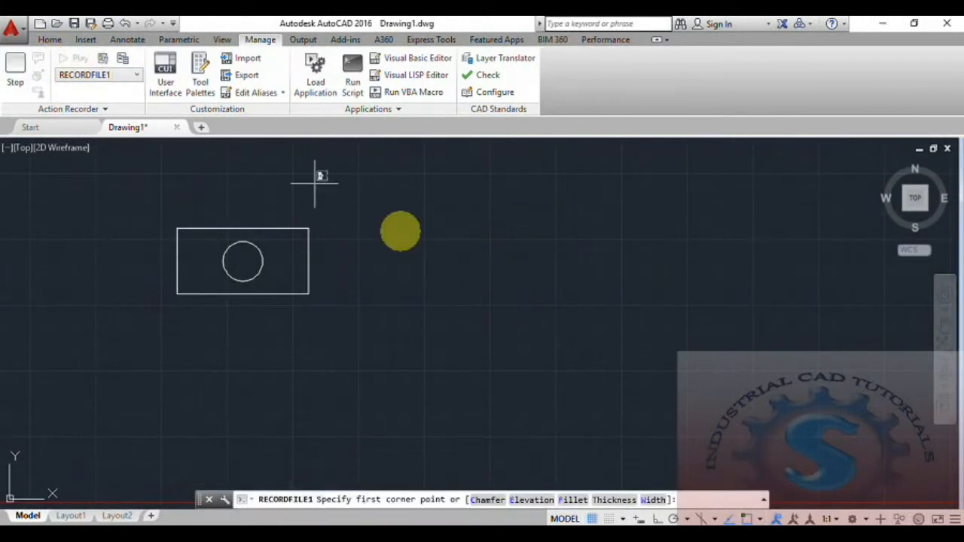
pyautogui.click(471, 286)
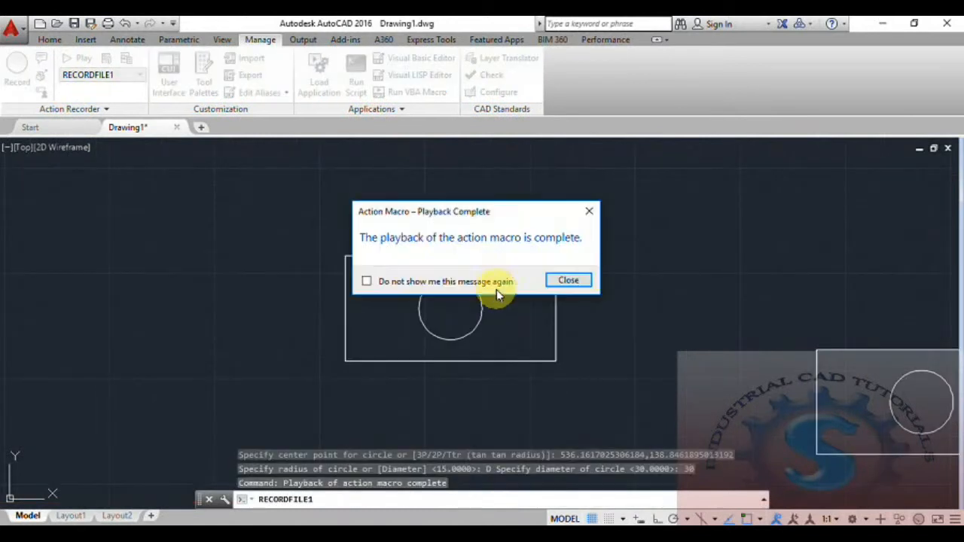
pyautogui.click(569, 280)
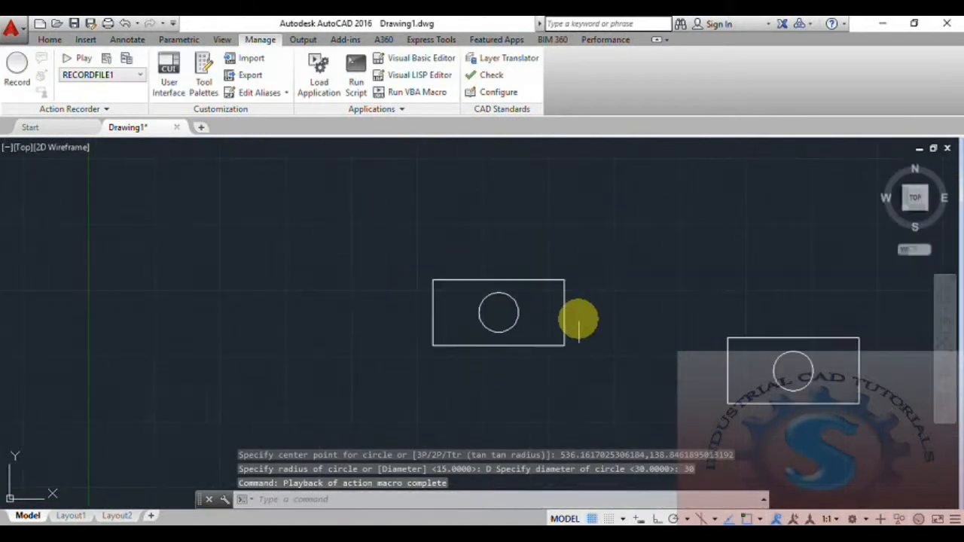
# - Play the macro once more to place a third rectangle with circle to the upper right of the second
pyautogui.click(75, 111)
pyautogui.click(78, 58)
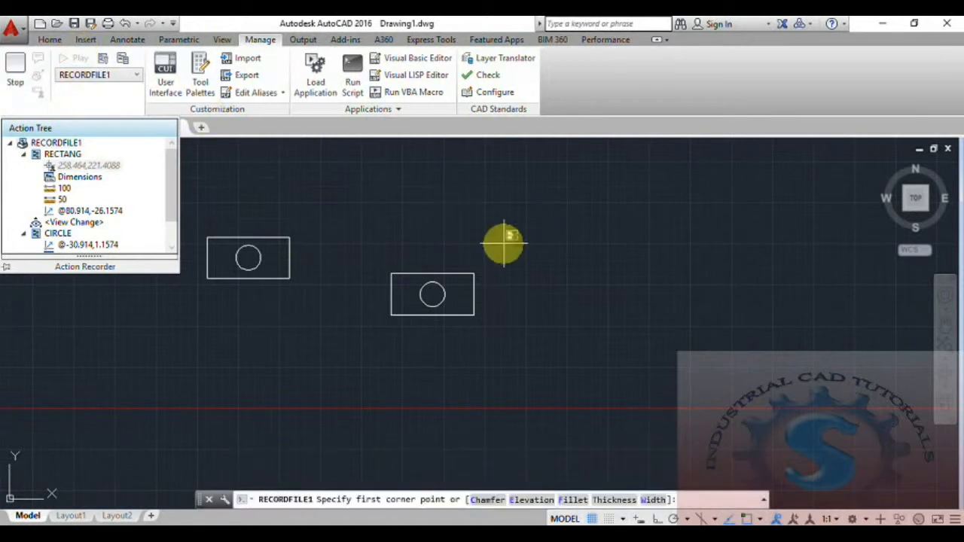
pyautogui.click(535, 237)
pyautogui.click(569, 282)
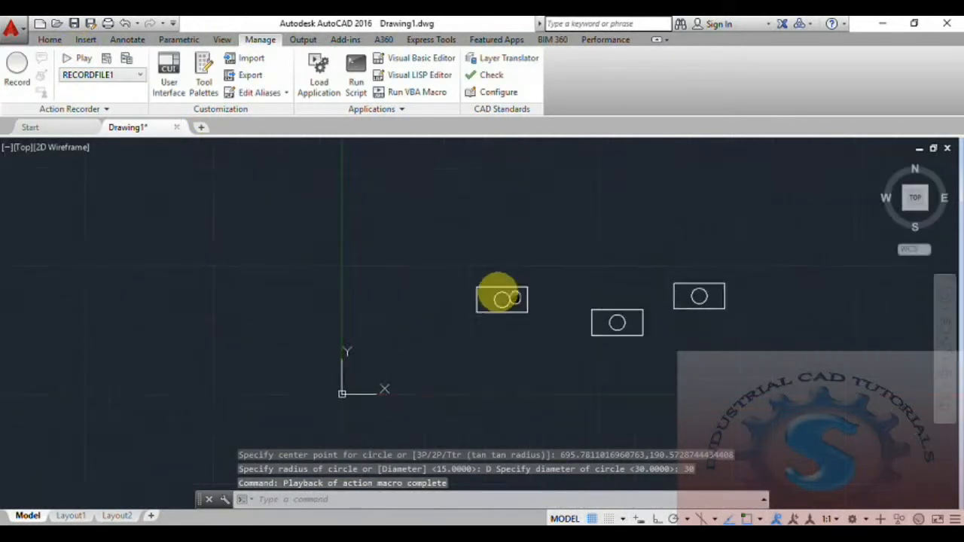
# - Play back RECORDFILE1 to place a fourth rectangle with circle above the gap between the second and third copies
pyautogui.click(77, 58)
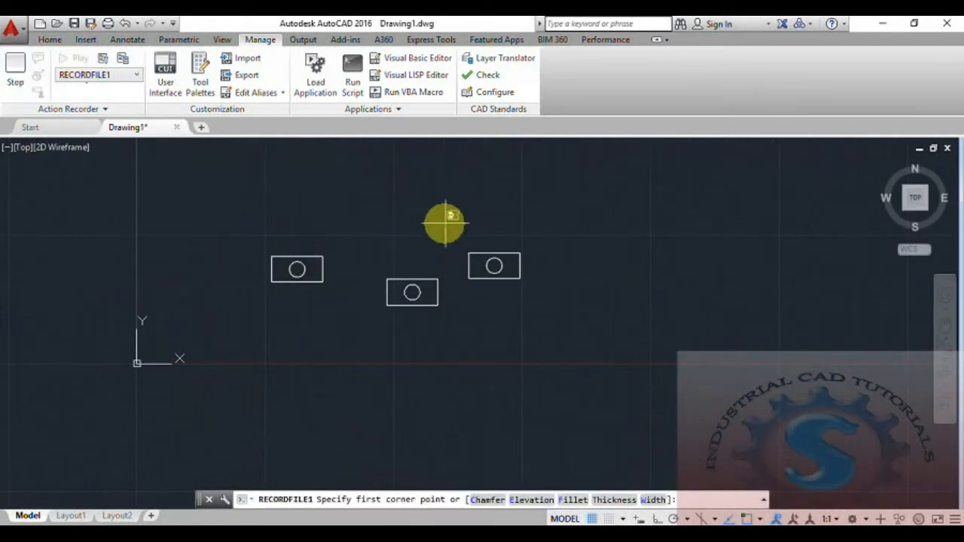
pyautogui.click(415, 219)
pyautogui.click(565, 281)
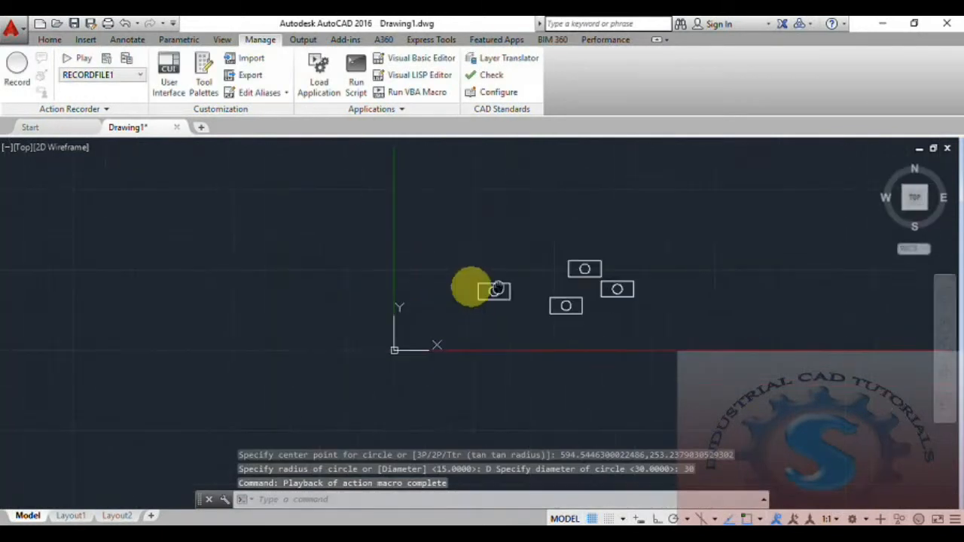
# - Play back RECORDFILE1 to place a fifth rectangle with circle above the first copy
pyautogui.click(78, 59)
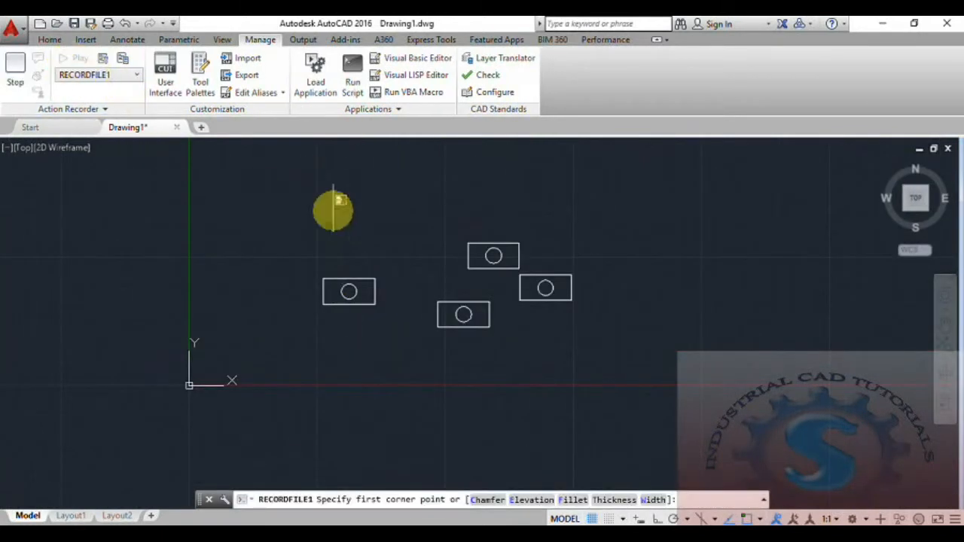
pyautogui.click(329, 208)
pyautogui.click(566, 281)
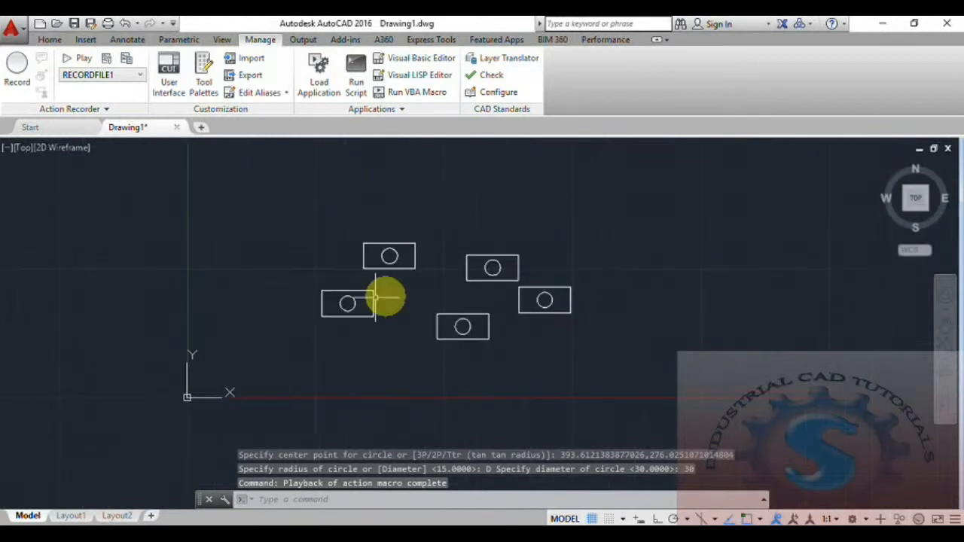
# - Examine the recorded actions of RECORDFILE1 and the options available for the rectangle's first and second corner points
pyautogui.click(67, 111)
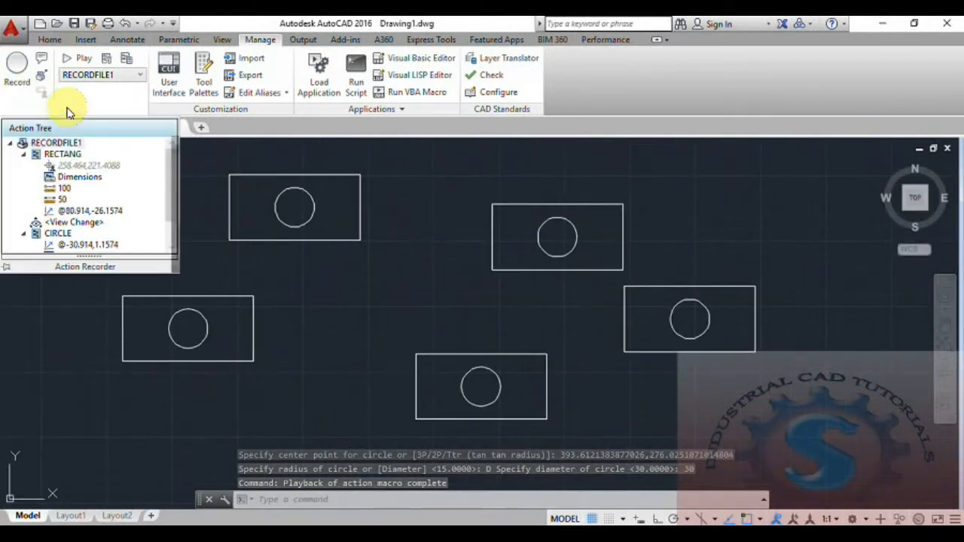
pyautogui.rightClick(74, 169)
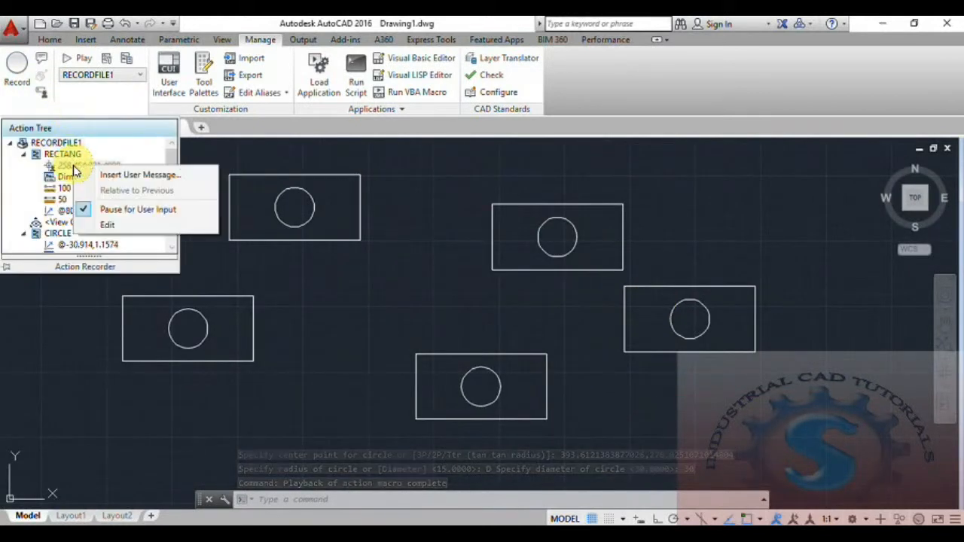
pyautogui.click(215, 152)
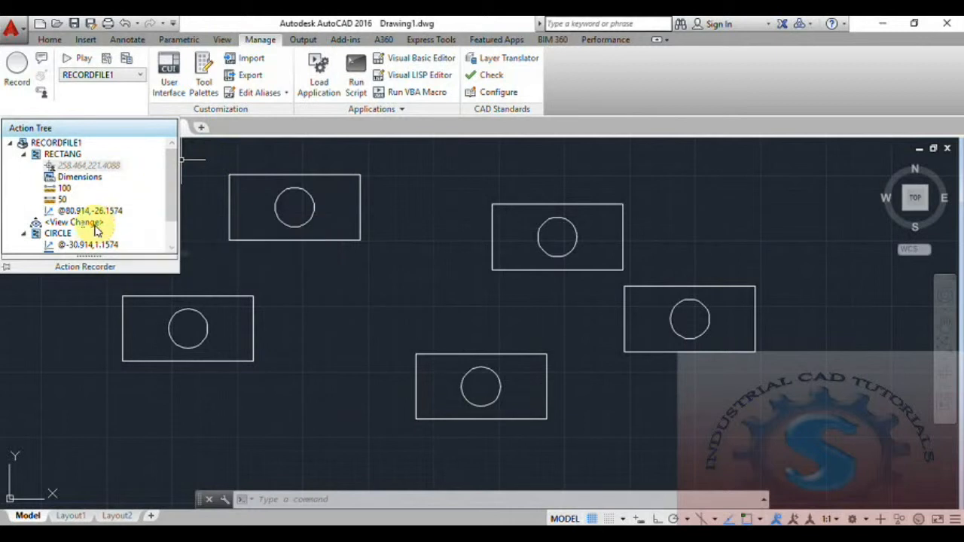
pyautogui.scroll(-1, 90, 225)
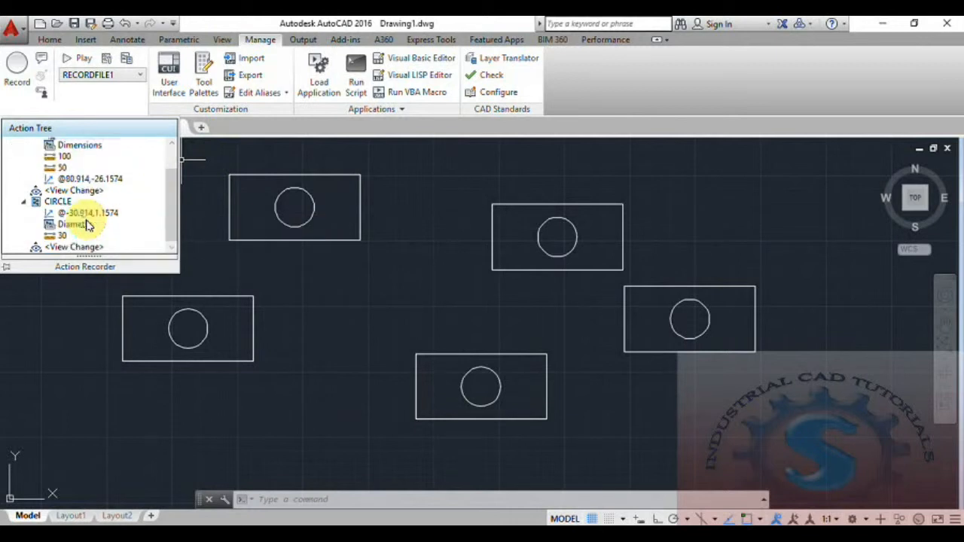
pyautogui.scroll(1, 89, 245)
pyautogui.click(92, 212)
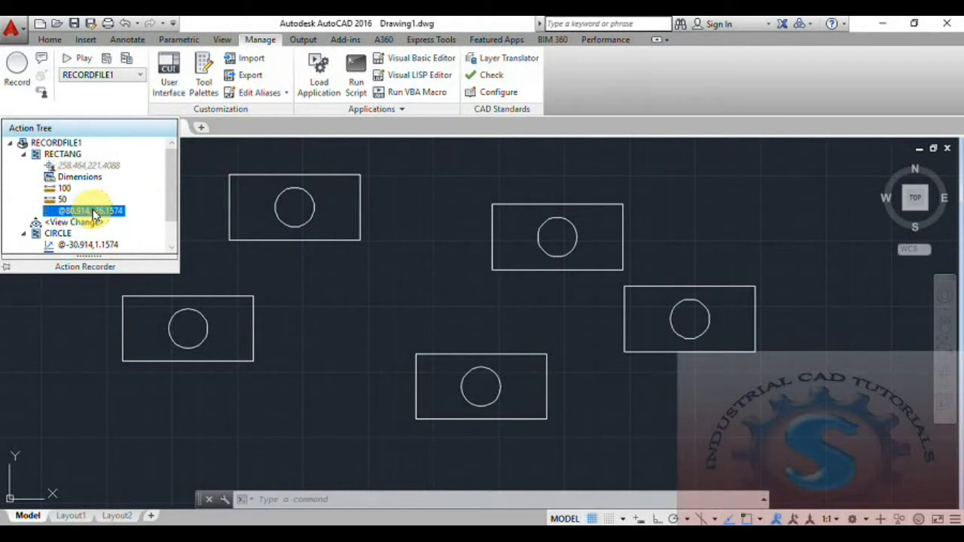
pyautogui.rightClick(95, 215)
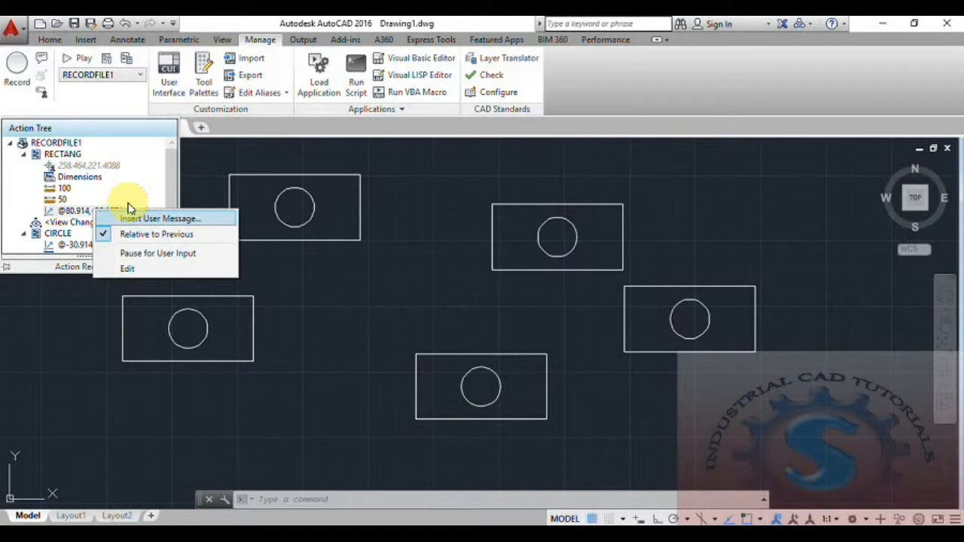
# - Insert the user message "pick at insertion" before the RECTANG action of the macro
pyautogui.click(63, 155)
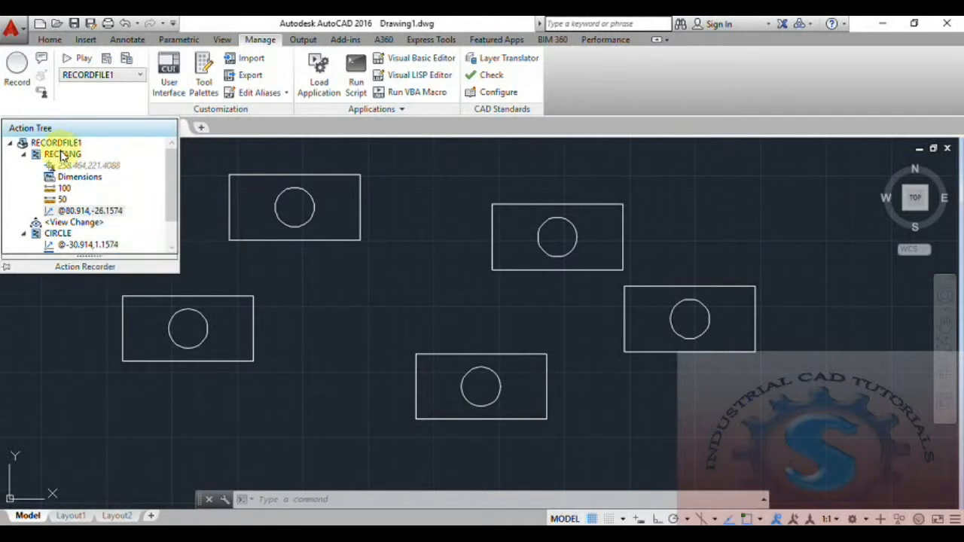
pyautogui.rightClick(62, 156)
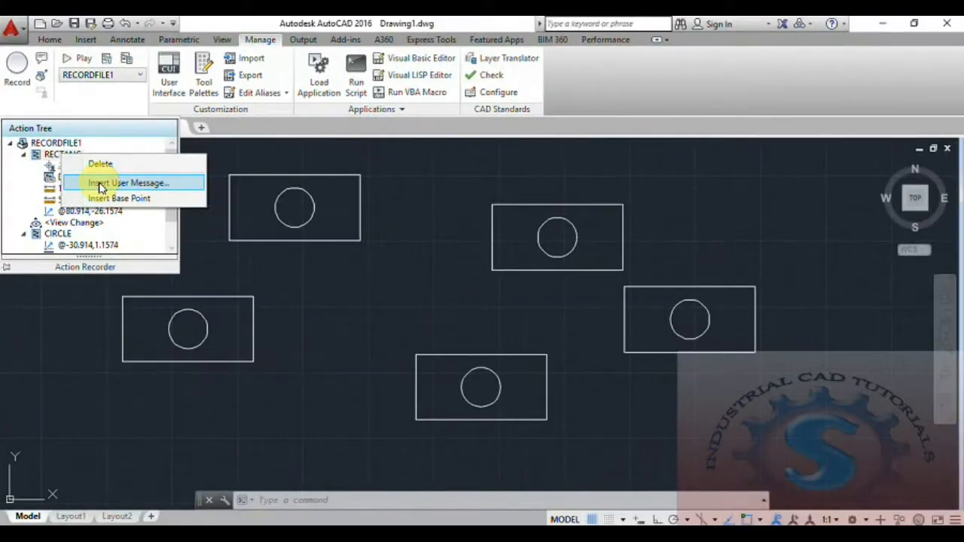
pyautogui.click(199, 270)
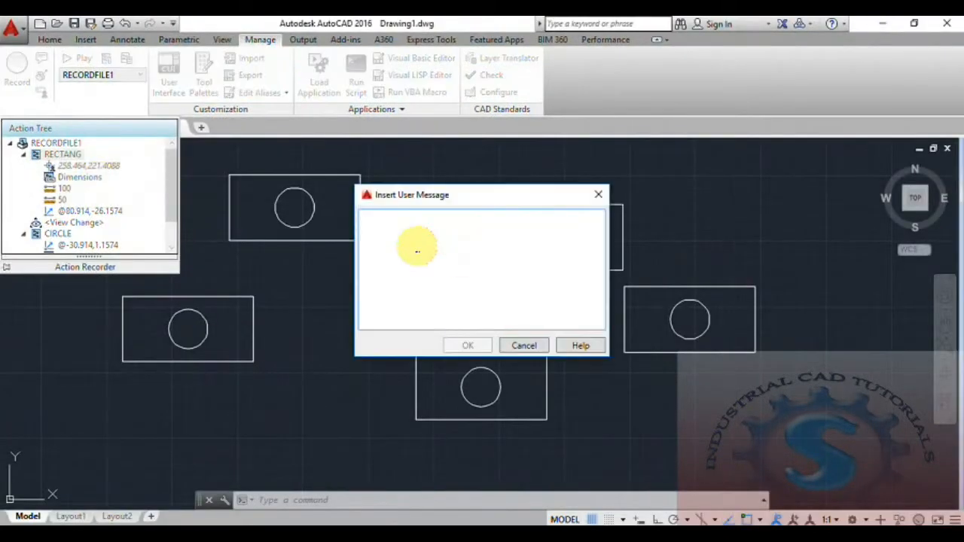
pyautogui.write('P')
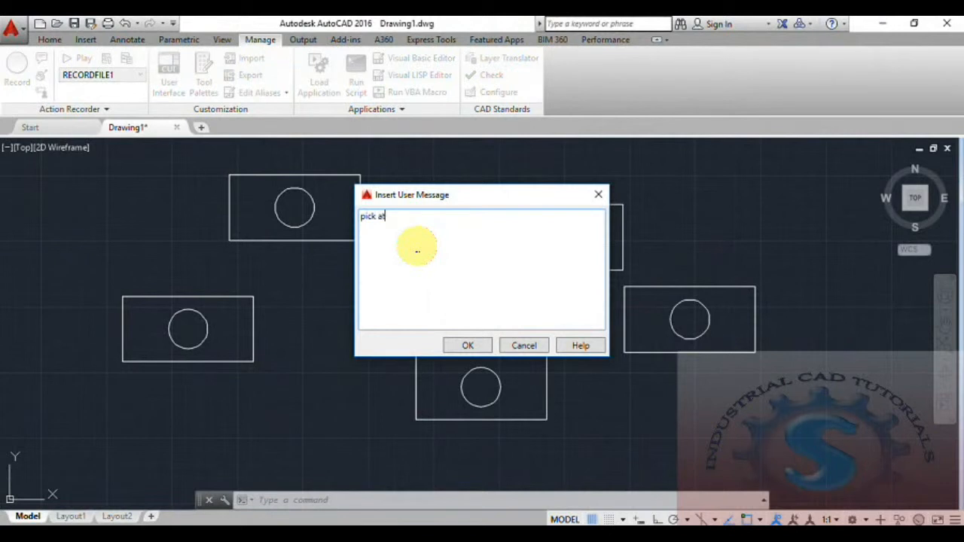
pyautogui.write('ick at insertion')
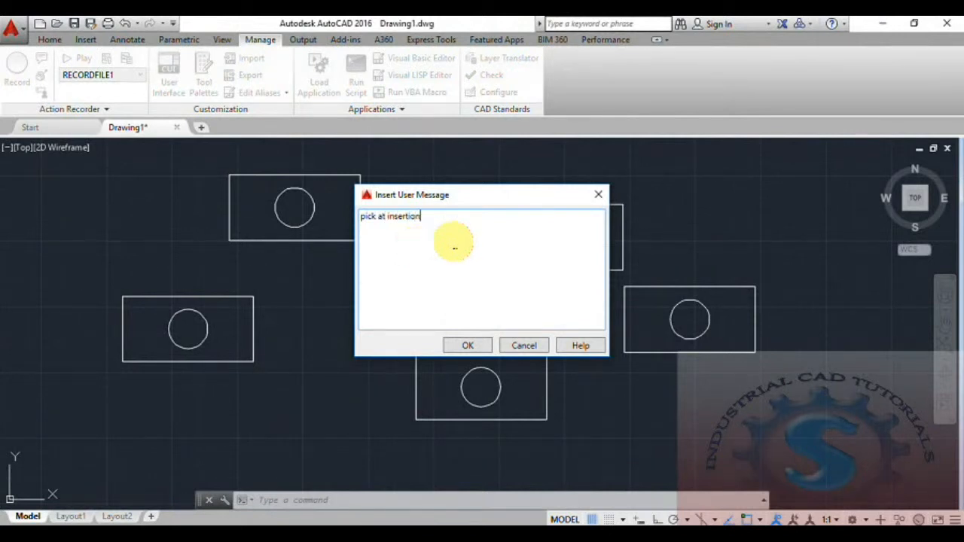
pyautogui.click(470, 345)
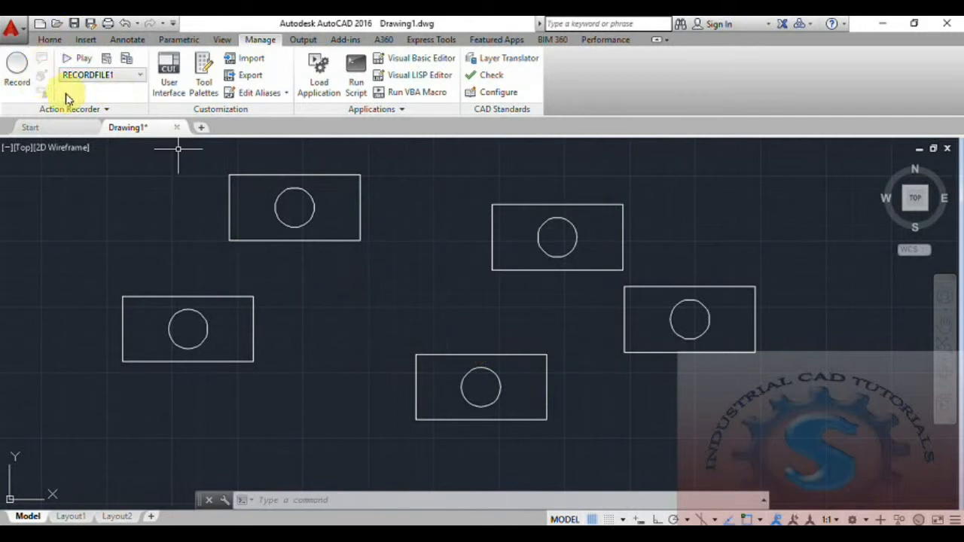
# - Play back the edited macro, dismiss its user message and place a rectangle with circle directly above the lowest copy
pyautogui.click(77, 60)
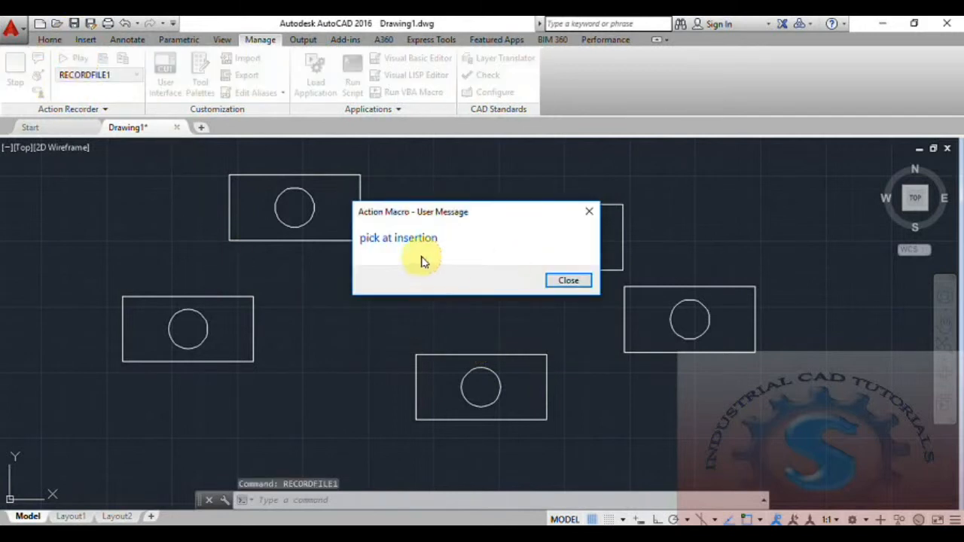
pyautogui.click(570, 280)
pyautogui.click(415, 295)
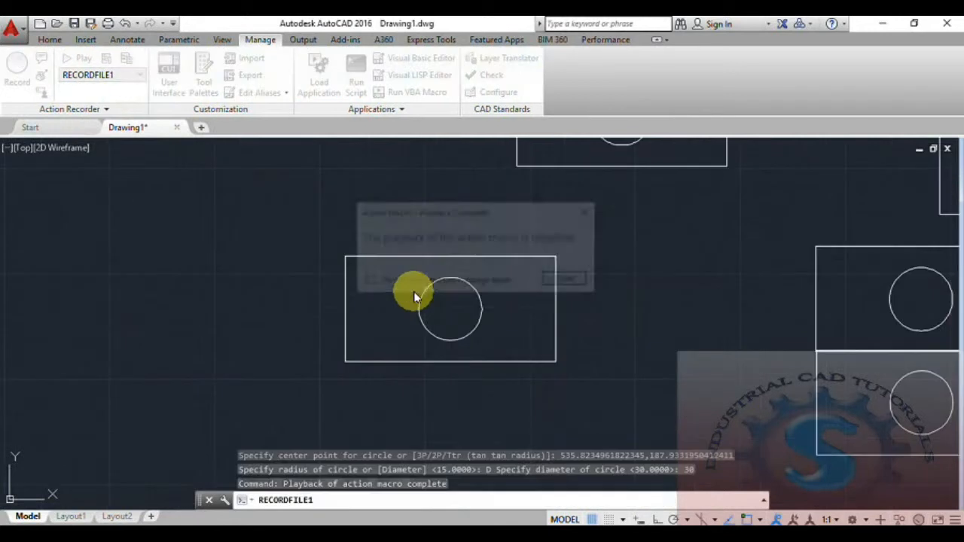
pyautogui.click(579, 286)
# - Run the macro again, dismiss its user message and place another rectangle with circle to the upper right of the rightmost copy
pyautogui.scroll(-6, 568, 338)
pyautogui.moveTo(569, 337); pyautogui.dragTo(326, 329, button='middle')
pyautogui.scroll(4, 455, 327)
pyautogui.click(78, 60)
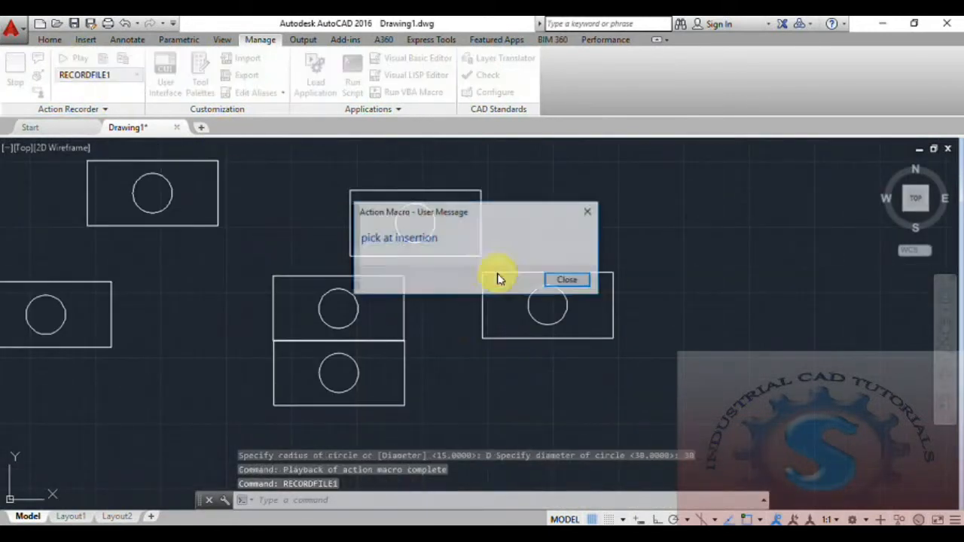
pyautogui.click(561, 280)
pyautogui.click(619, 217)
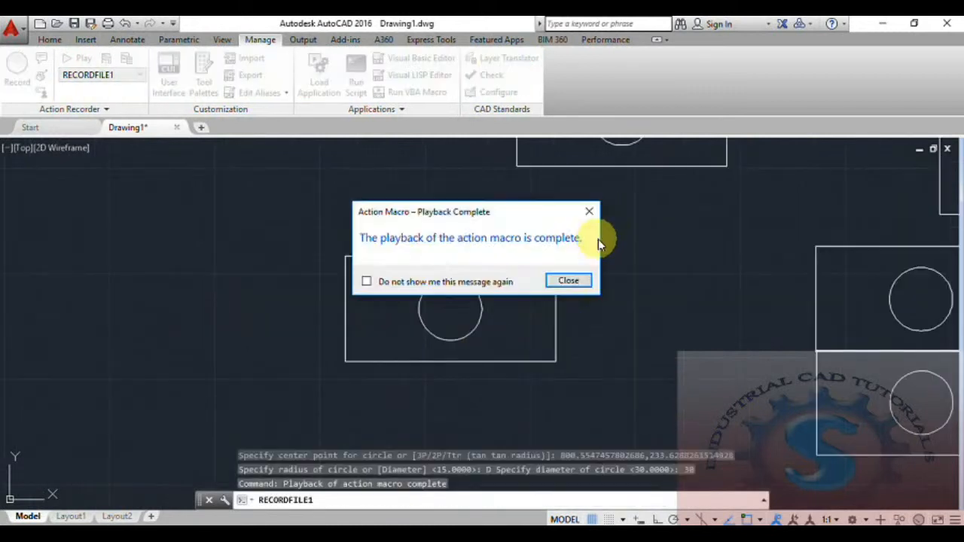
pyautogui.click(577, 279)
# - Review the placed copies and the RECORDFILE1 action tree, including the inserted user message
pyautogui.scroll(-5, 577, 282)
pyautogui.moveTo(577, 282); pyautogui.dragTo(461, 300, button='middle')
pyautogui.scroll(4, 461, 300)
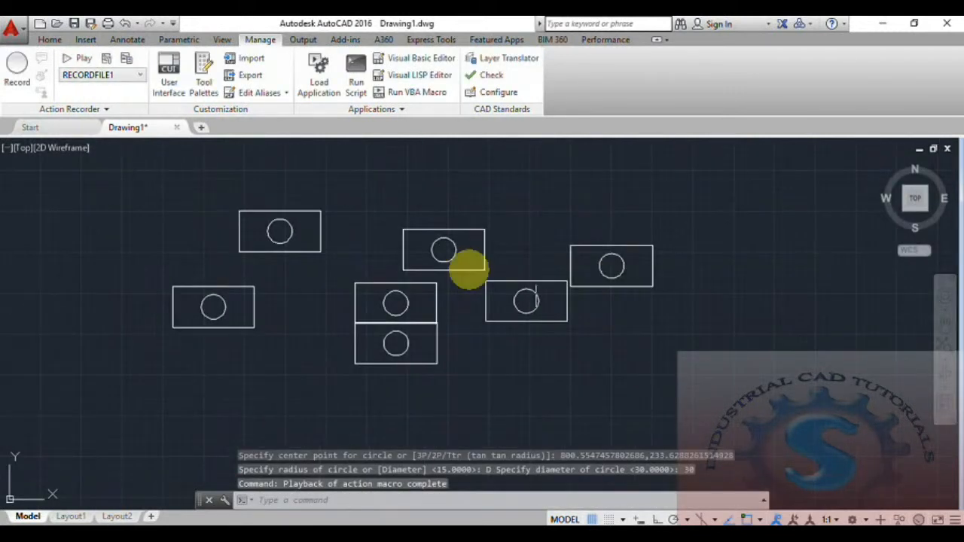
pyautogui.click(86, 109)
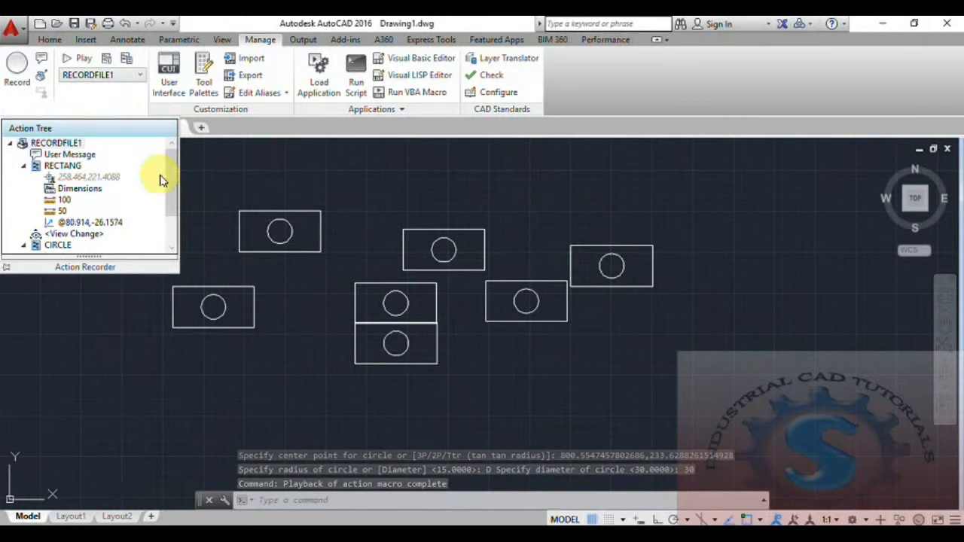
pyautogui.scroll(-3, 171, 204)
pyautogui.scroll(3, 175, 197)
pyautogui.click(243, 167)
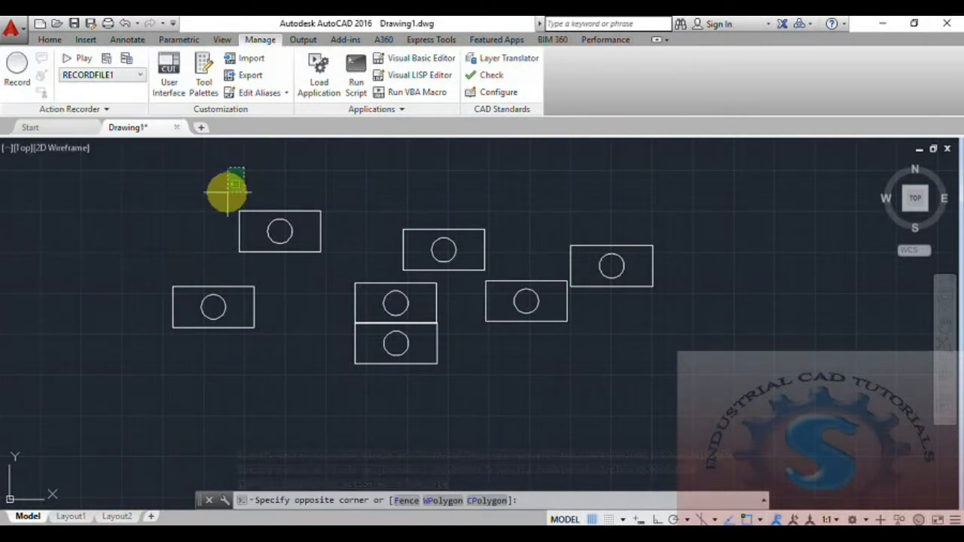
pyautogui.click(89, 110)
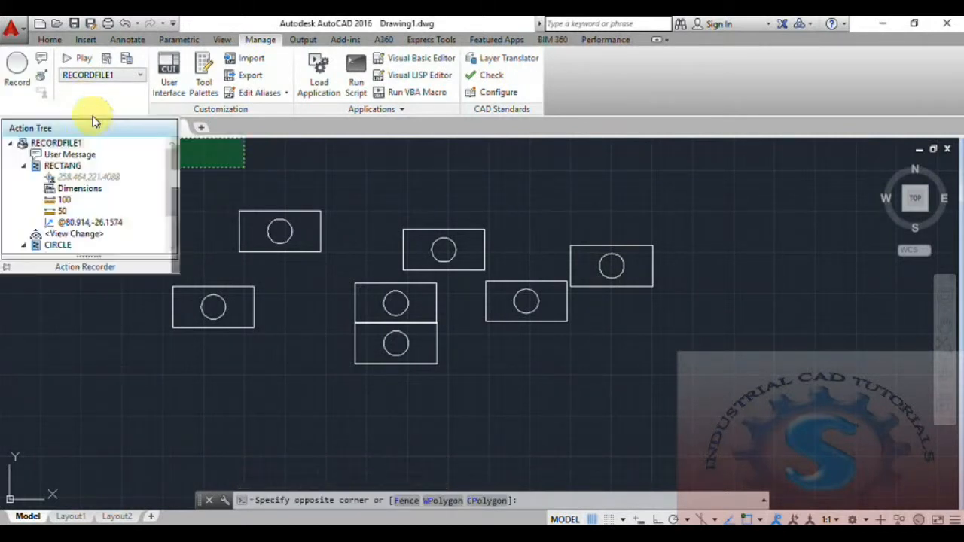
# - Examine the Insert User Message dialog for the RECTANG action and the user-input pause option for the Dimensions action of RECORDFILE1
pyautogui.click(43, 59)
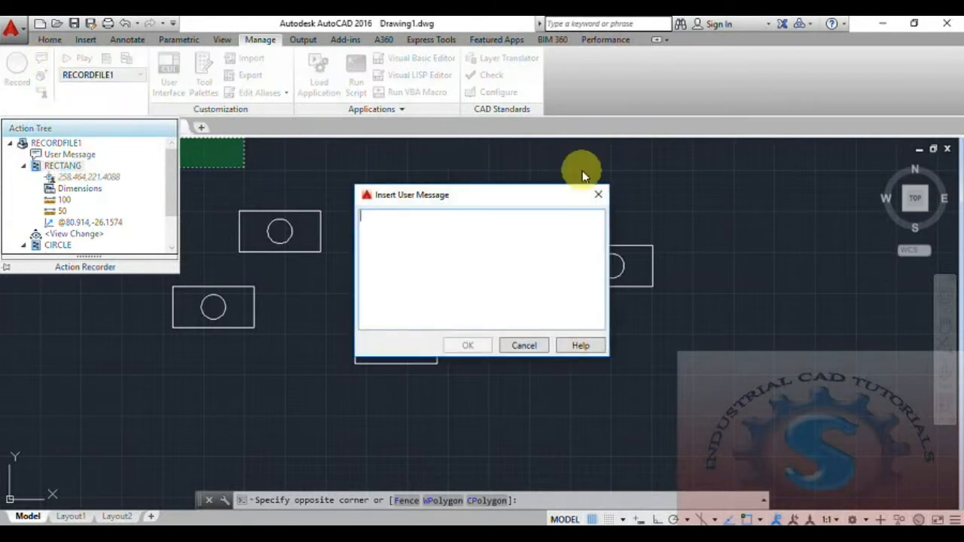
pyautogui.click(599, 194)
pyautogui.click(83, 111)
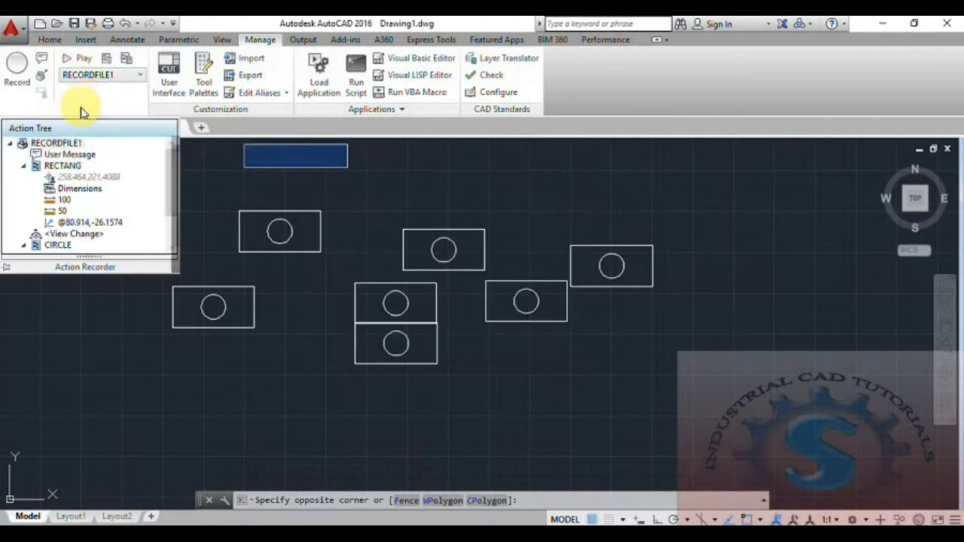
pyautogui.click(68, 191)
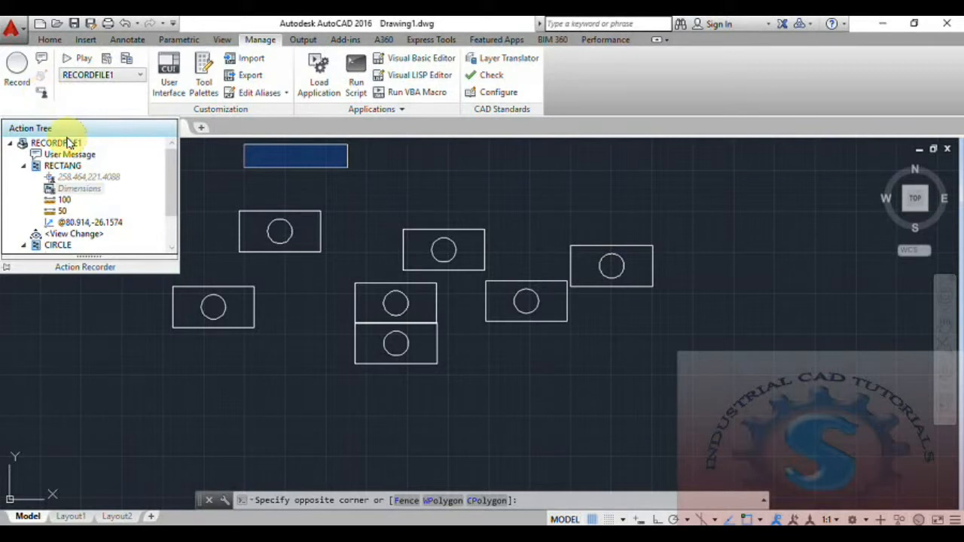
pyautogui.click(43, 93)
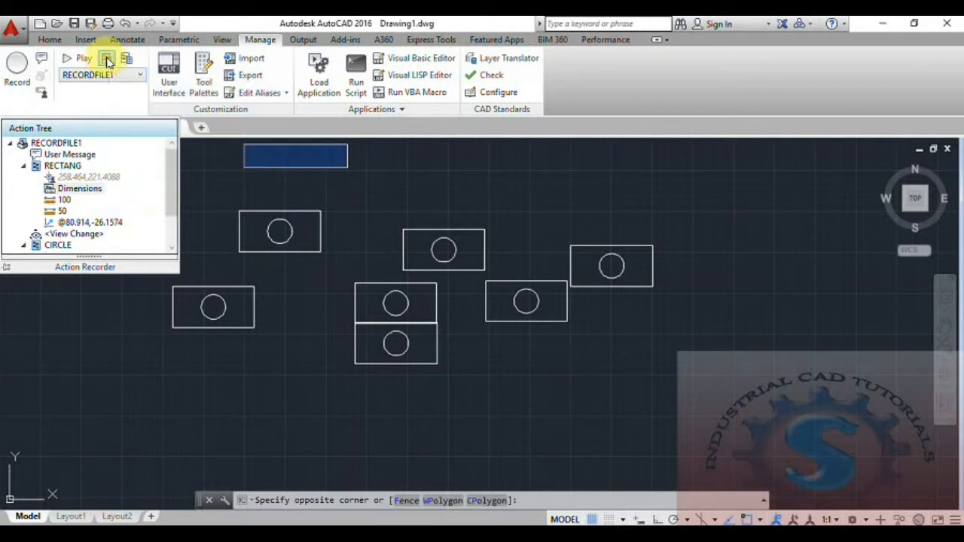
# - Review the Action Recorder preferences for expanding on playback, expanding on recording and prompting for the action macro name
pyautogui.click(108, 60)
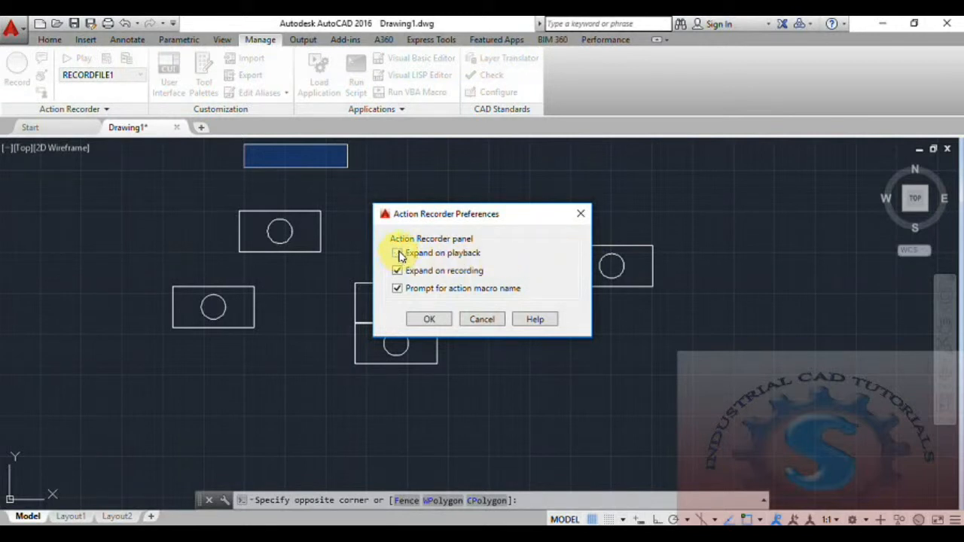
pyautogui.click(428, 320)
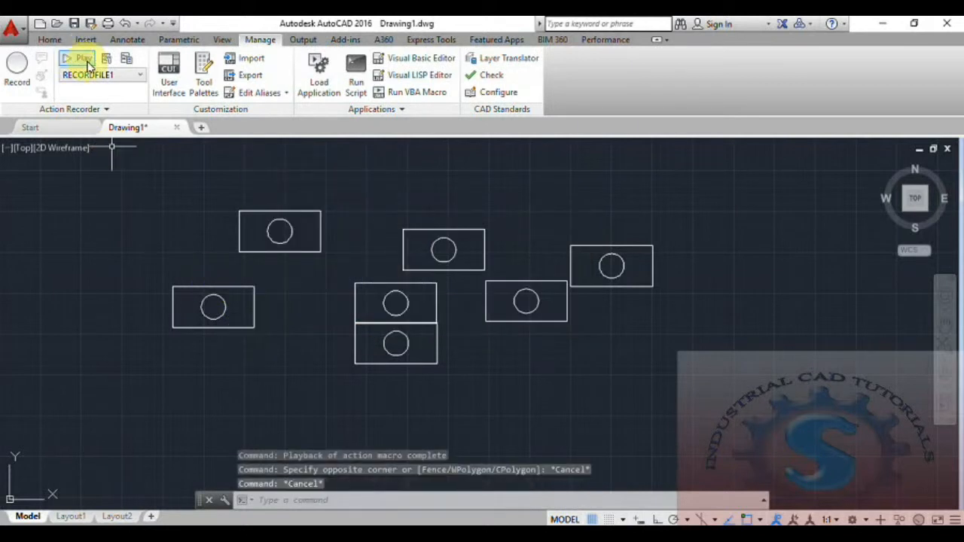
# - Open the Action Macro Manager and examine the modify, rename and copy options for RECORDFILE1, dismissing each dialog
pyautogui.click(126, 60)
pyautogui.click(414, 200)
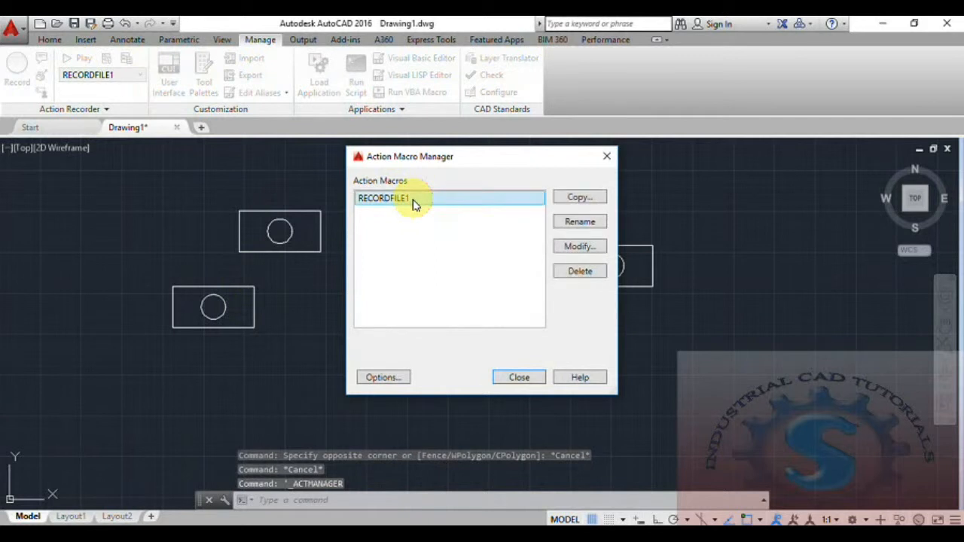
pyautogui.click(580, 246)
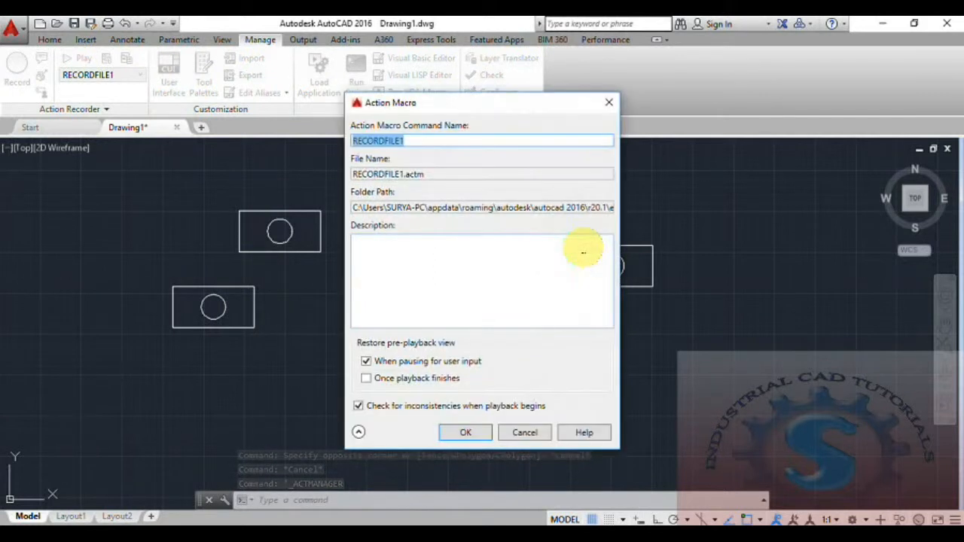
pyautogui.click(608, 102)
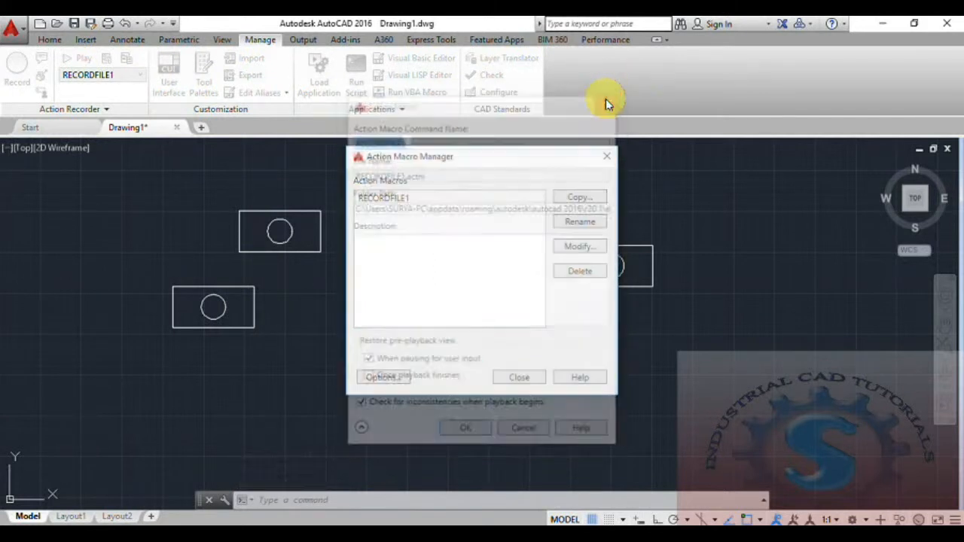
pyautogui.click(581, 221)
pyautogui.click(579, 246)
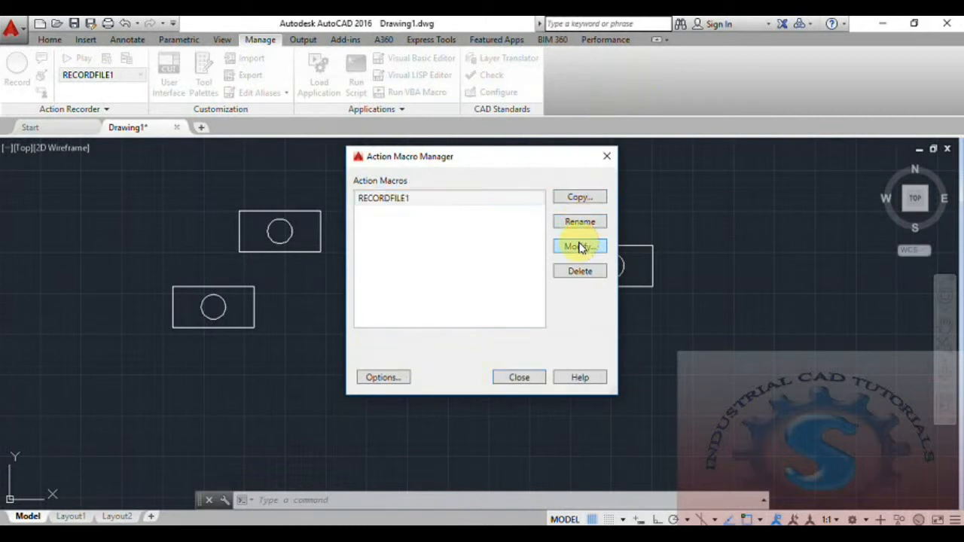
pyautogui.click(606, 105)
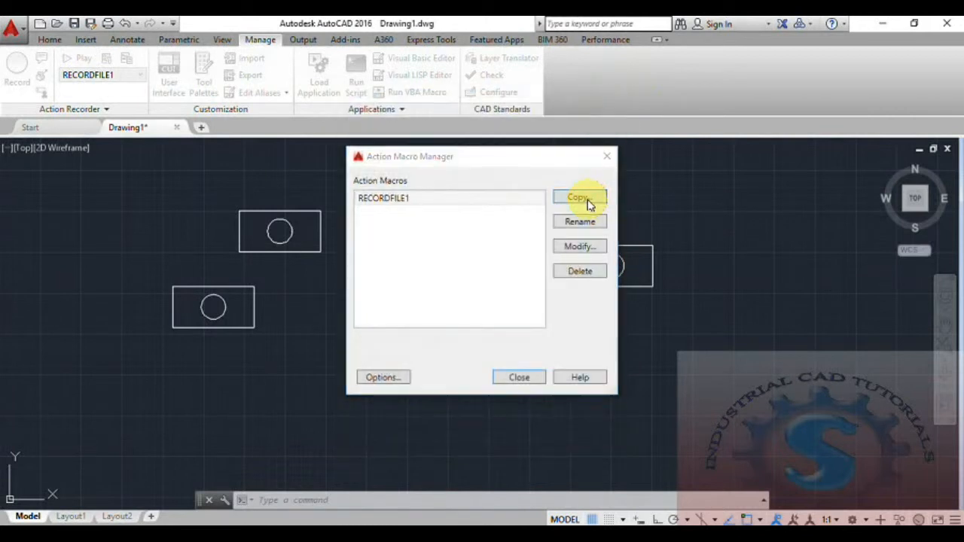
pyautogui.click(577, 198)
pyautogui.click(610, 107)
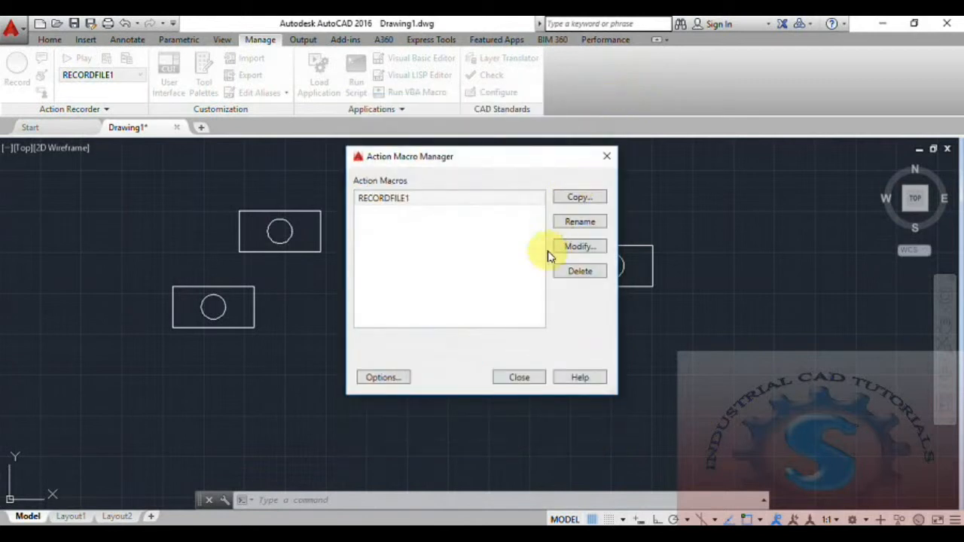
# - Open the Action Recorder file settings from the macro manager and read the Actions Recording and Additional Actions Reading file locations
pyautogui.click(373, 378)
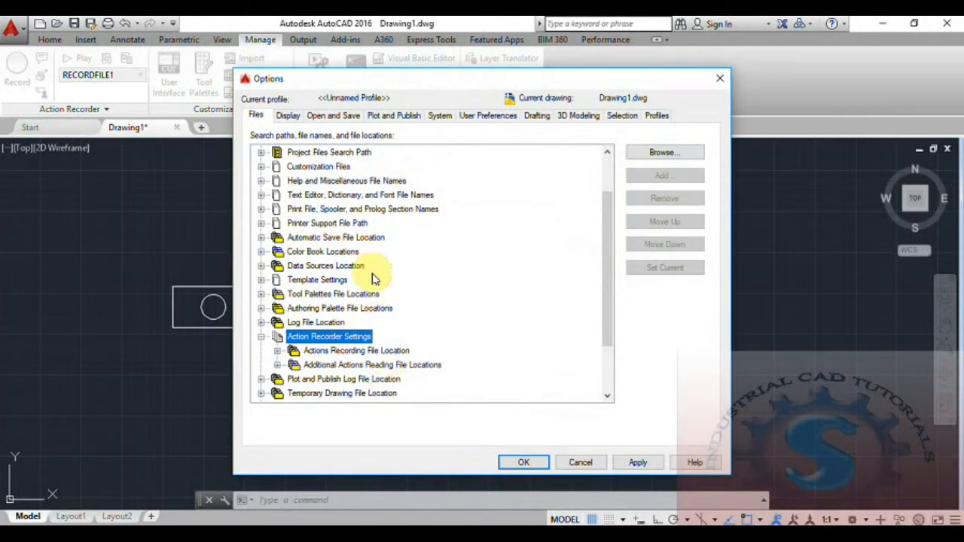
pyautogui.scroll(-2, 373, 277)
pyautogui.scroll(3, 369, 294)
pyautogui.scroll(-3, 354, 298)
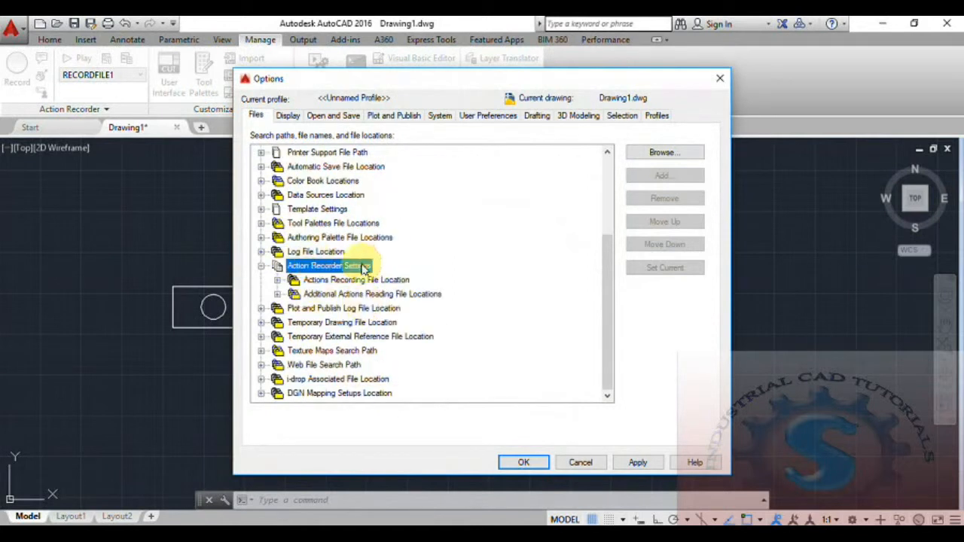
pyautogui.click(348, 280)
pyautogui.click(354, 294)
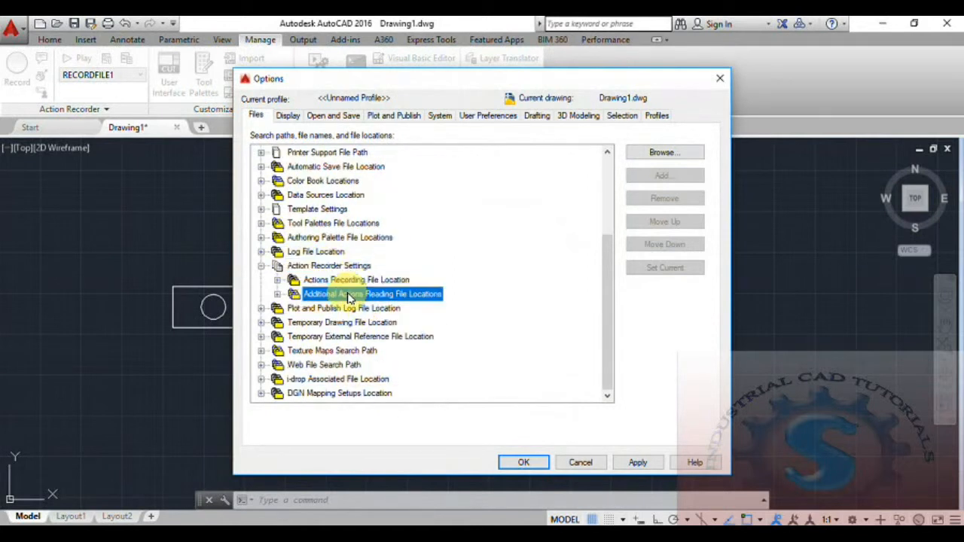
pyautogui.click(277, 281)
pyautogui.click(280, 294)
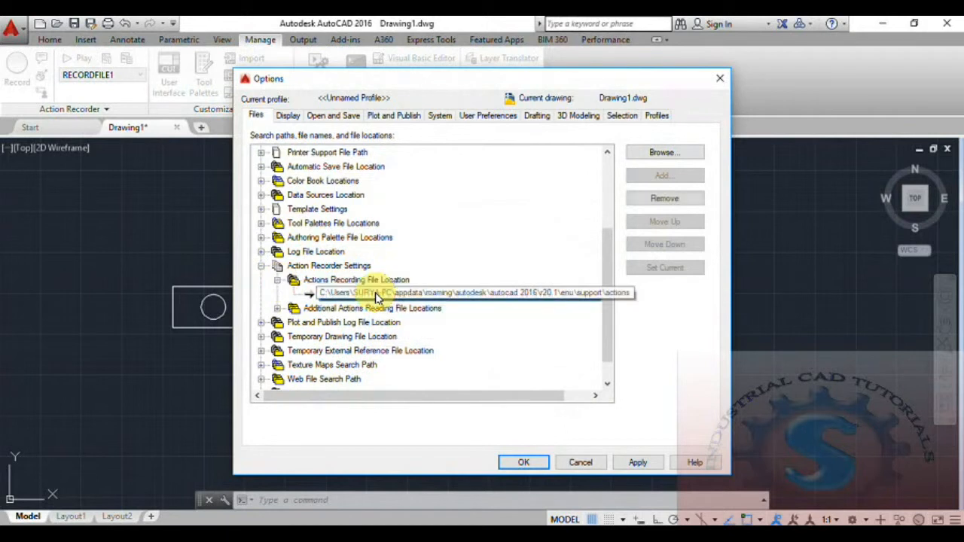
pyautogui.click(278, 309)
pyautogui.click(277, 280)
pyautogui.click(277, 280)
pyautogui.click(437, 295)
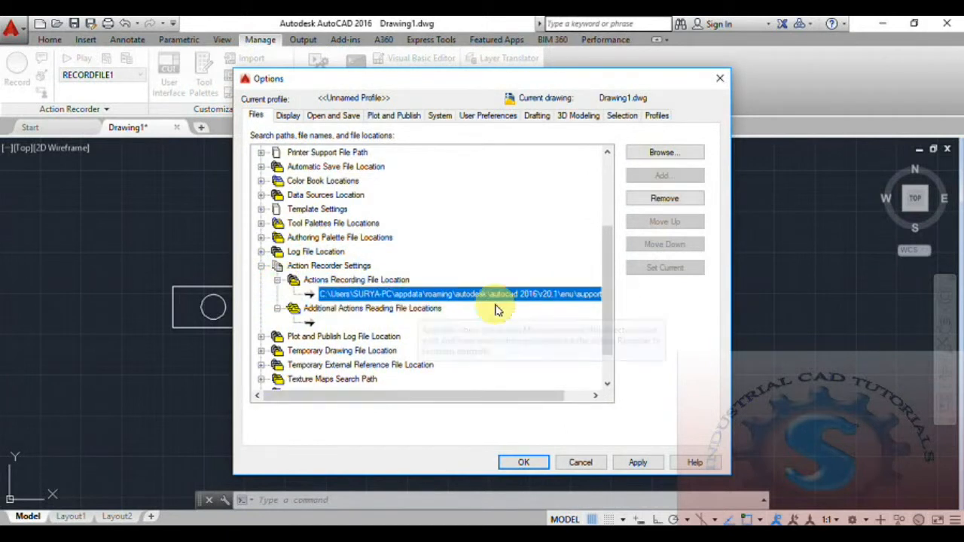
pyautogui.moveTo(493, 398); pyautogui.dragTo(534, 403)
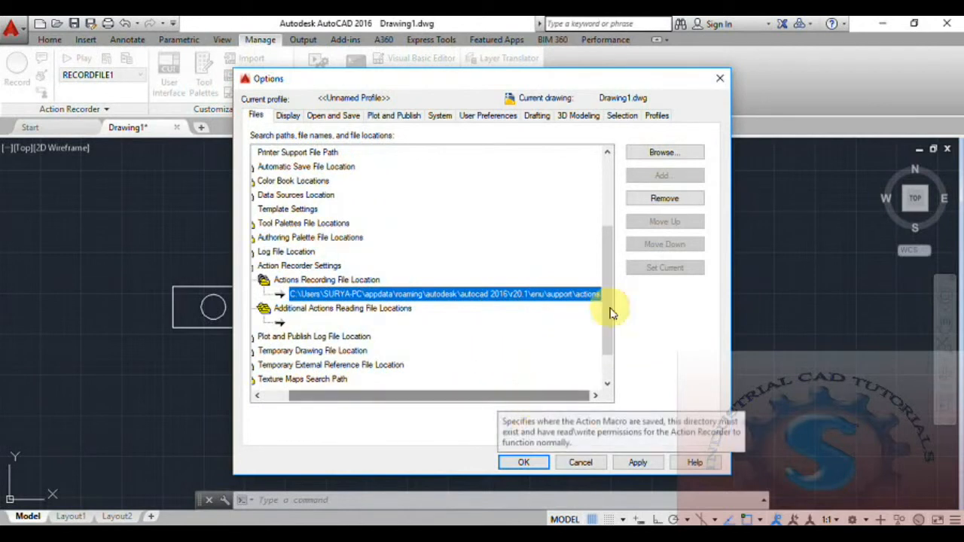
# - View the folder browser for the Actions Recording File Location, cancel it, and close the Options and Action Macro Manager dialogs
pyautogui.click(670, 153)
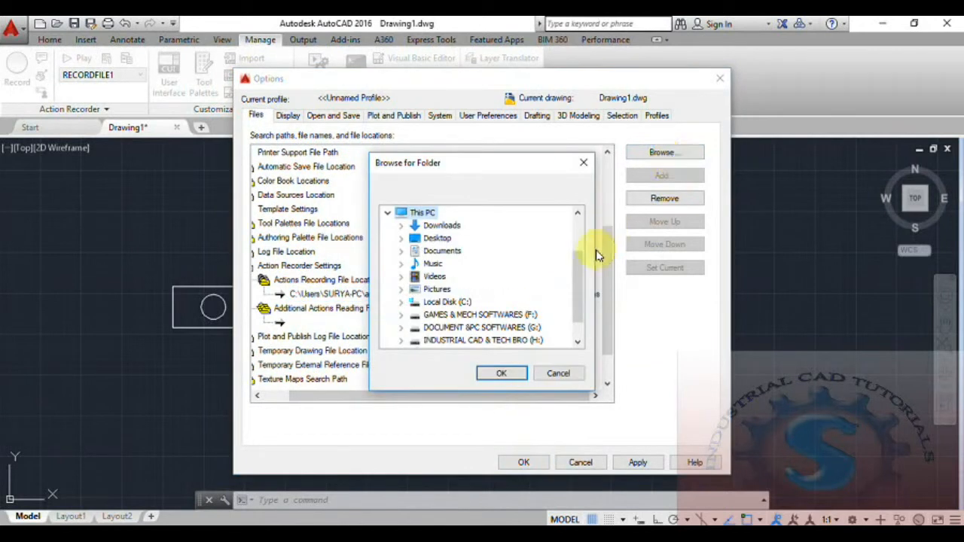
pyautogui.click(583, 163)
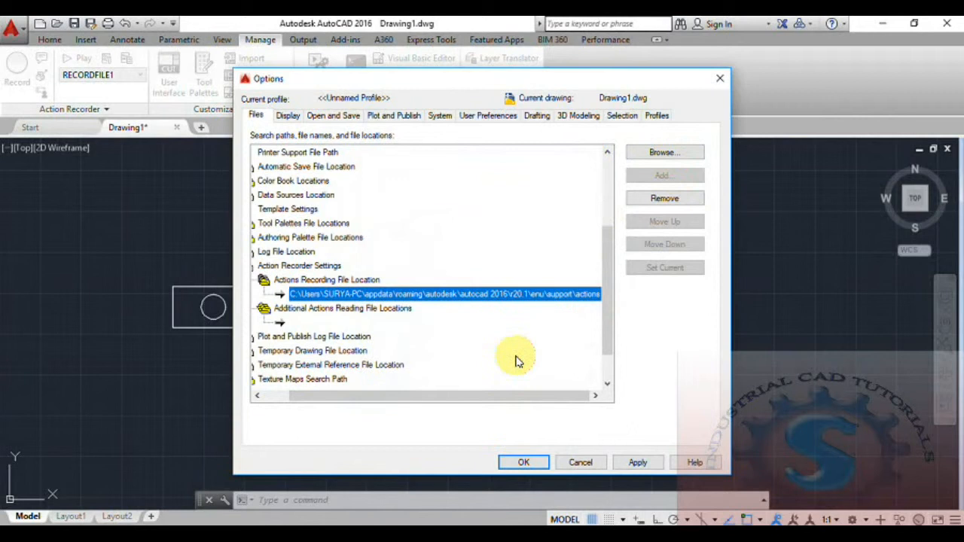
pyautogui.click(725, 84)
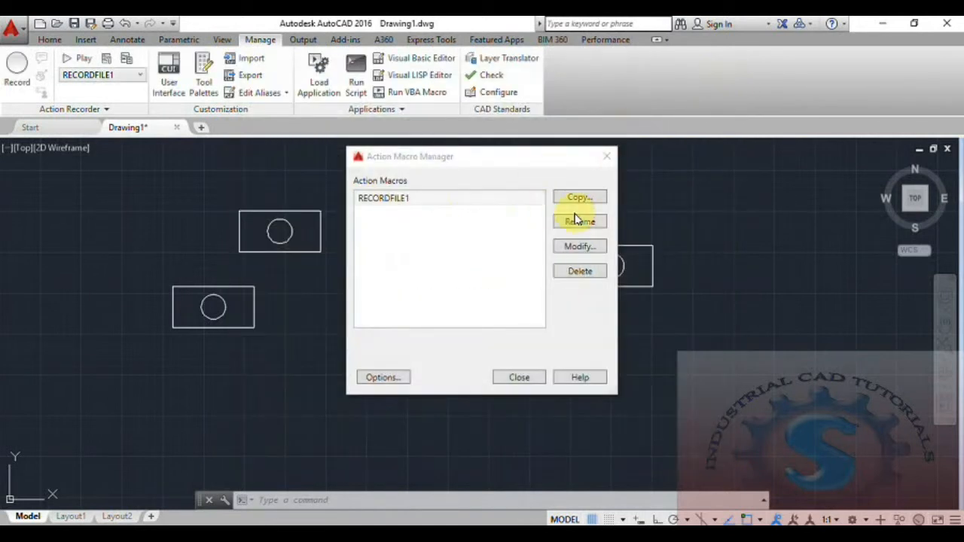
pyautogui.click(382, 377)
pyautogui.click(720, 79)
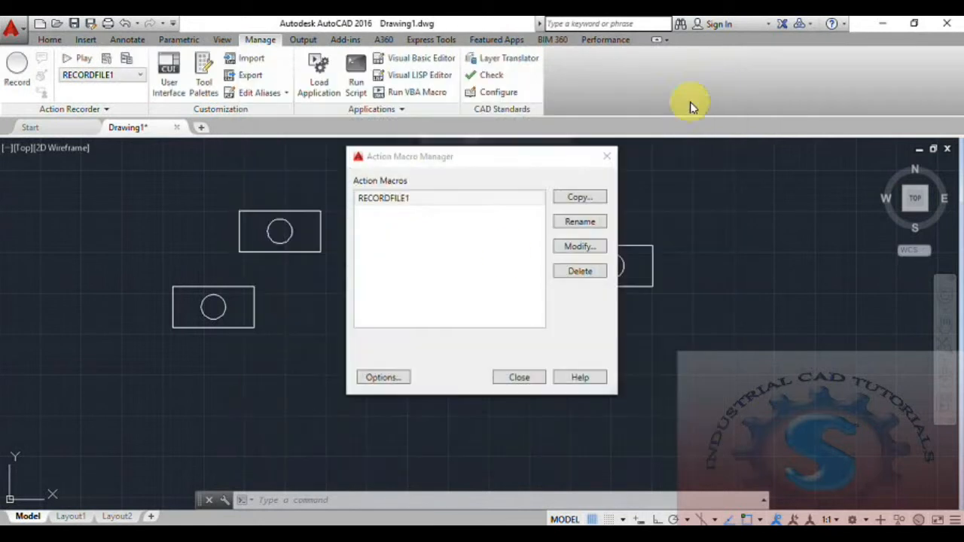
pyautogui.click(519, 377)
pyautogui.scroll(-2, 370, 311)
pyautogui.scroll(2, 409, 327)
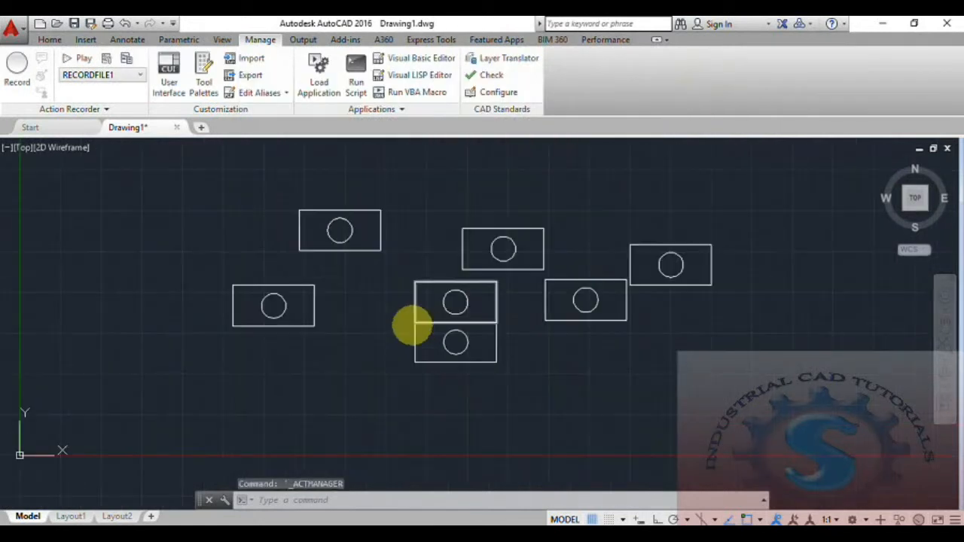
pyautogui.click(94, 113)
pyautogui.moveTo(414, 258); pyautogui.dragTo(404, 273, button='middle')
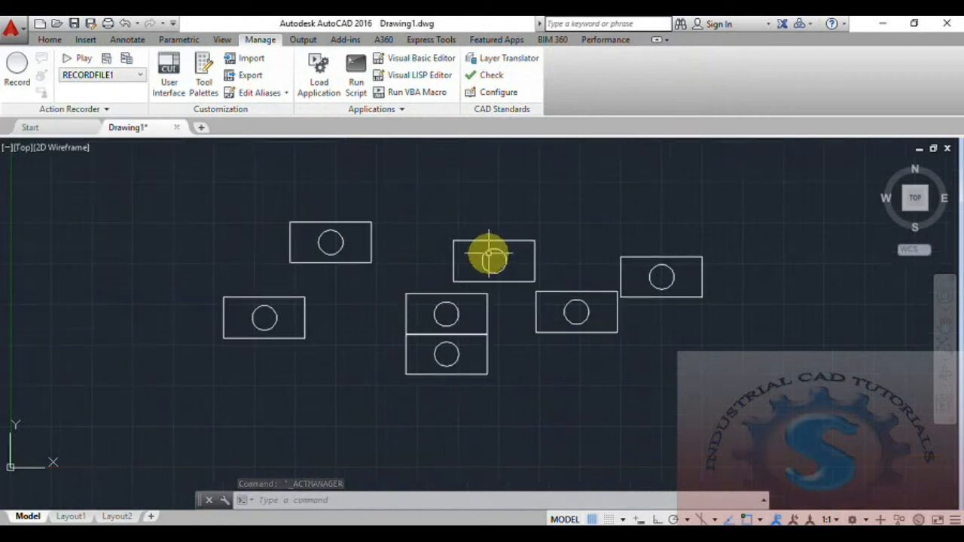